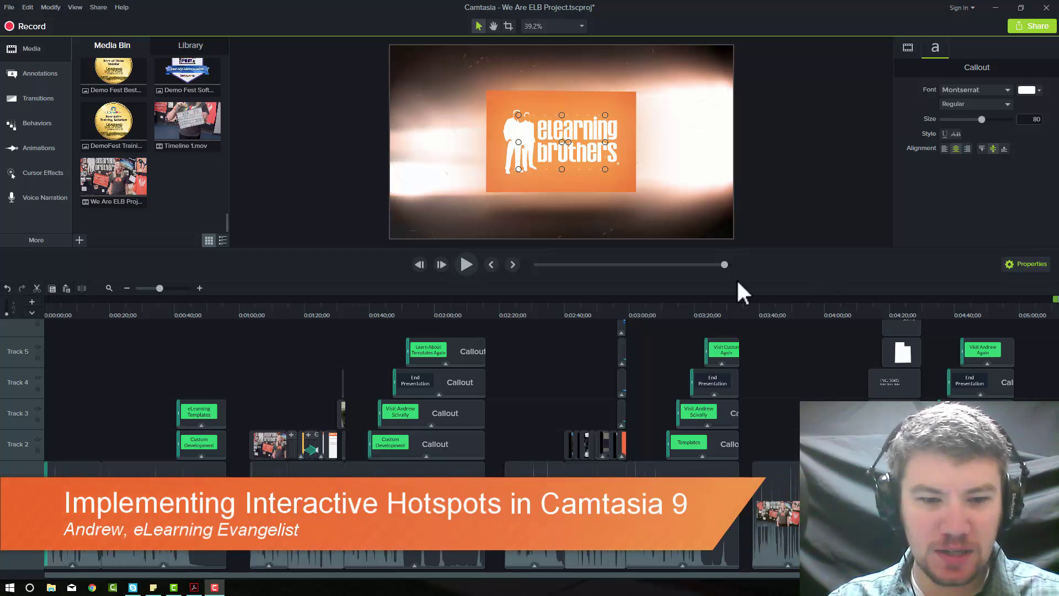
Step: Zoom and scroll the timeline to survey the project's callout clips
{"action": "left_click", "coordinate": [126, 287]}
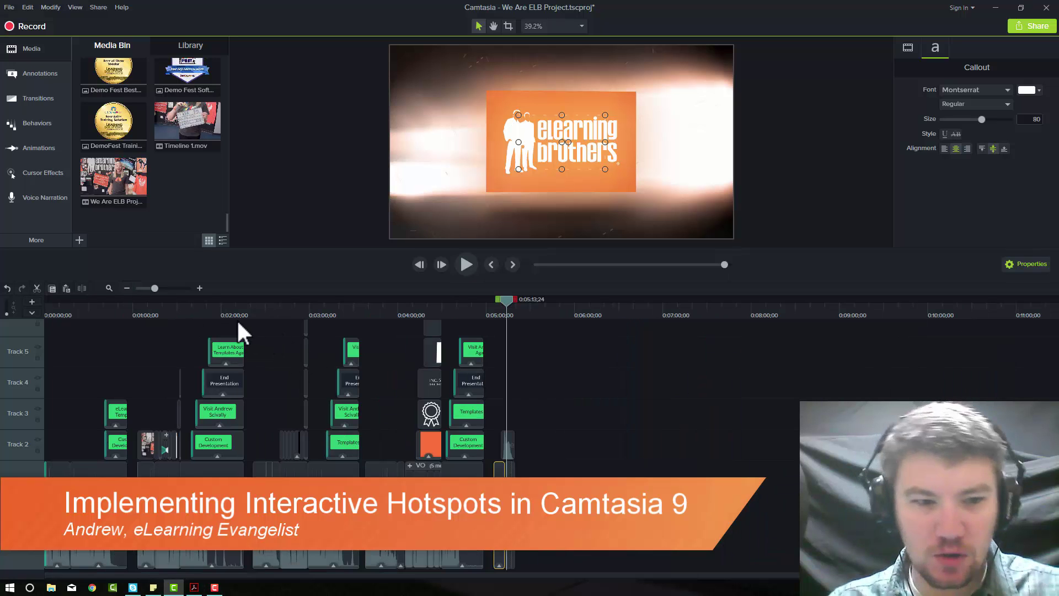
{"action": "left_click", "coordinate": [200, 287]}
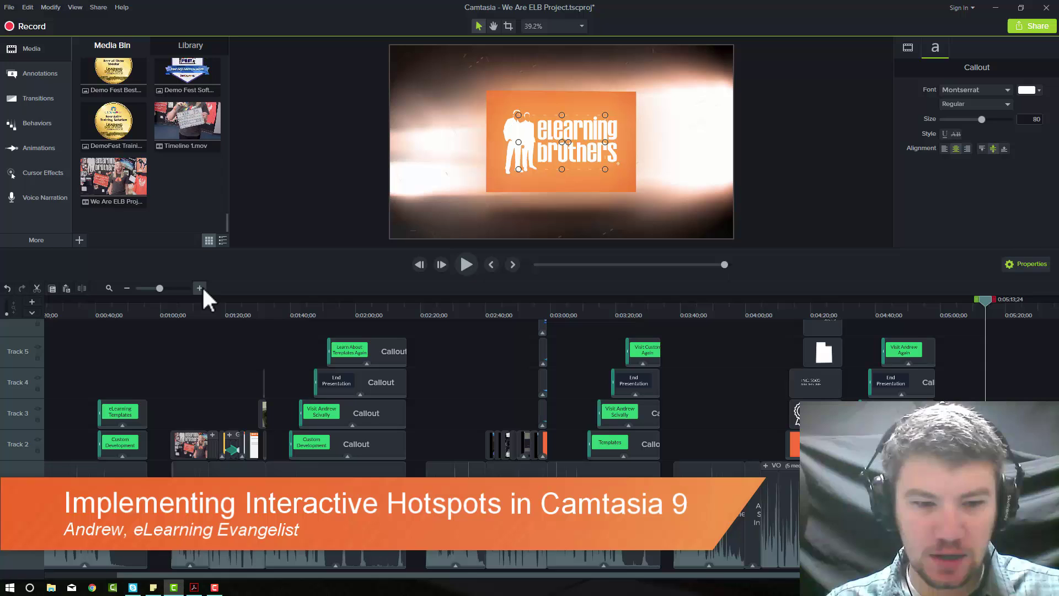
{"action": "left_click", "coordinate": [128, 286]}
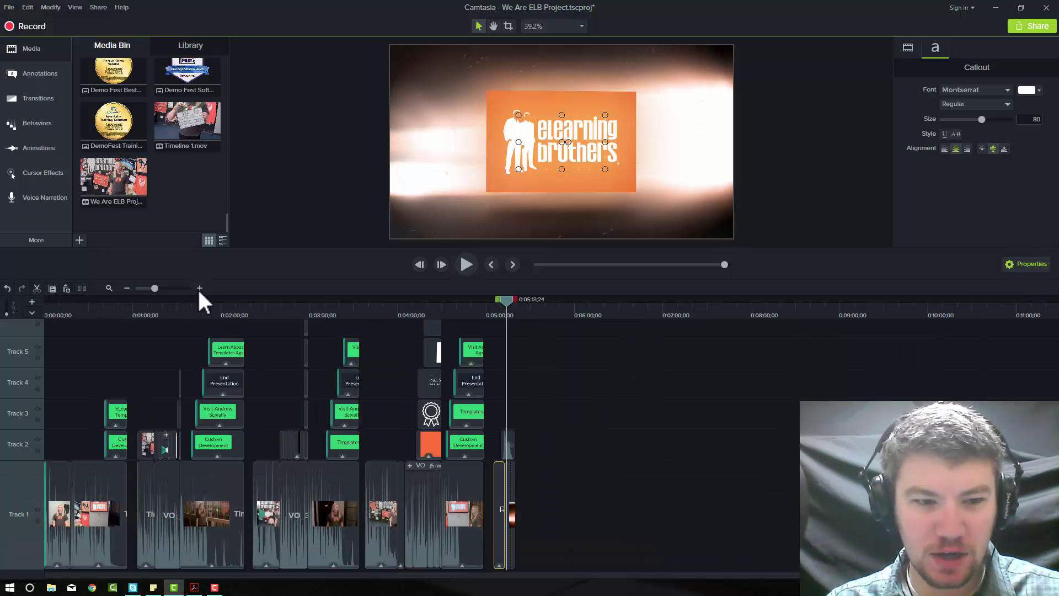
{"action": "scroll", "coordinate": [449, 519], "scroll_direction": "up", "scroll_amount": 2}
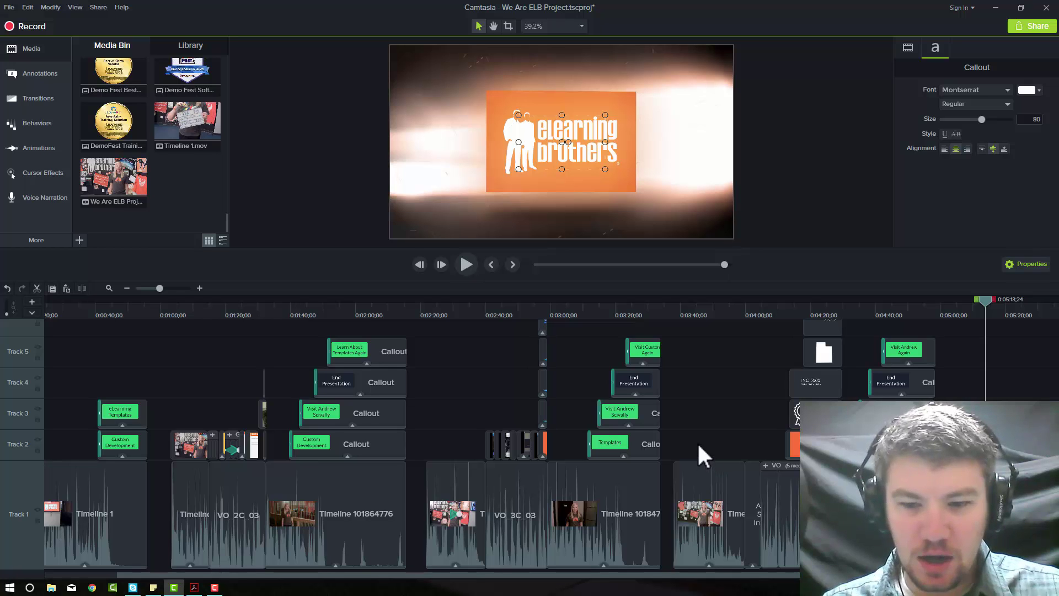
{"action": "scroll", "coordinate": [698, 446], "scroll_direction": "up", "scroll_amount": 1}
{"action": "scroll", "coordinate": [697, 439], "scroll_direction": "down", "scroll_amount": 1}
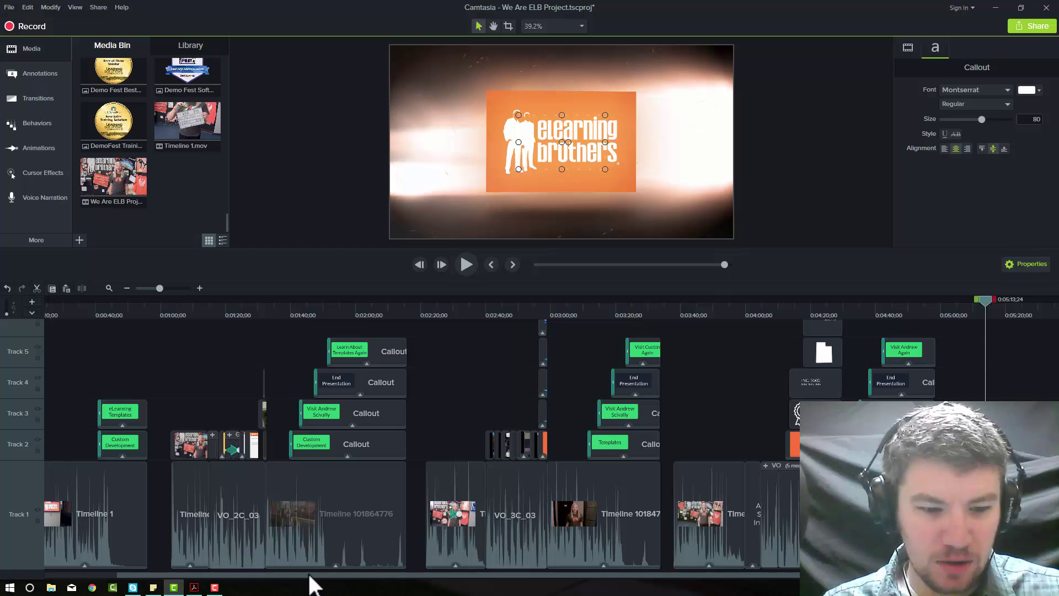
{"action": "left_click_drag", "start_coordinate": [287, 575], "coordinate": [286, 575]}
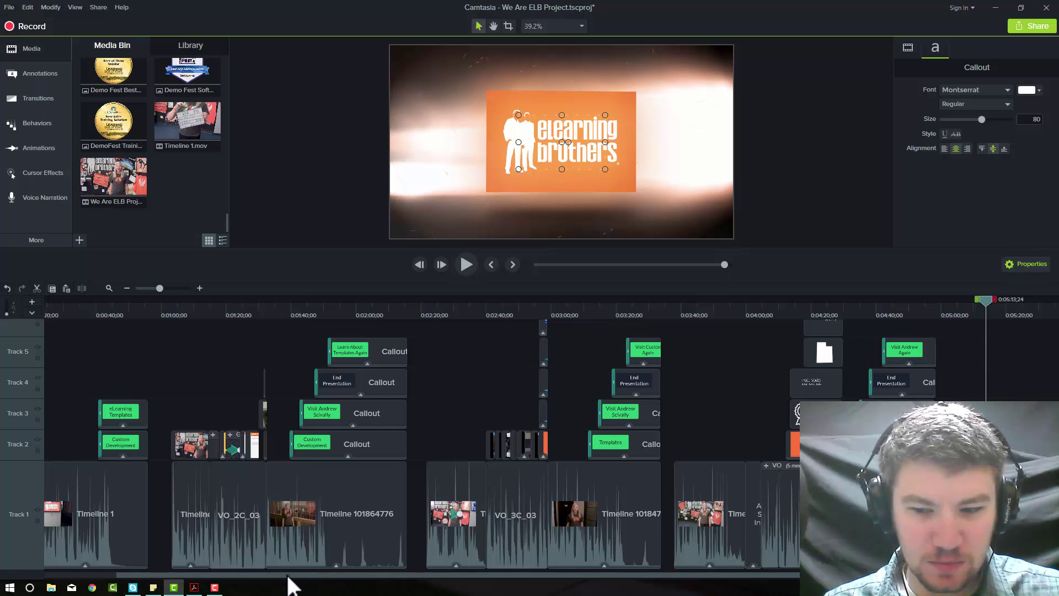
{"action": "scroll", "coordinate": [288, 577], "scroll_direction": "left", "scroll_amount": 1}
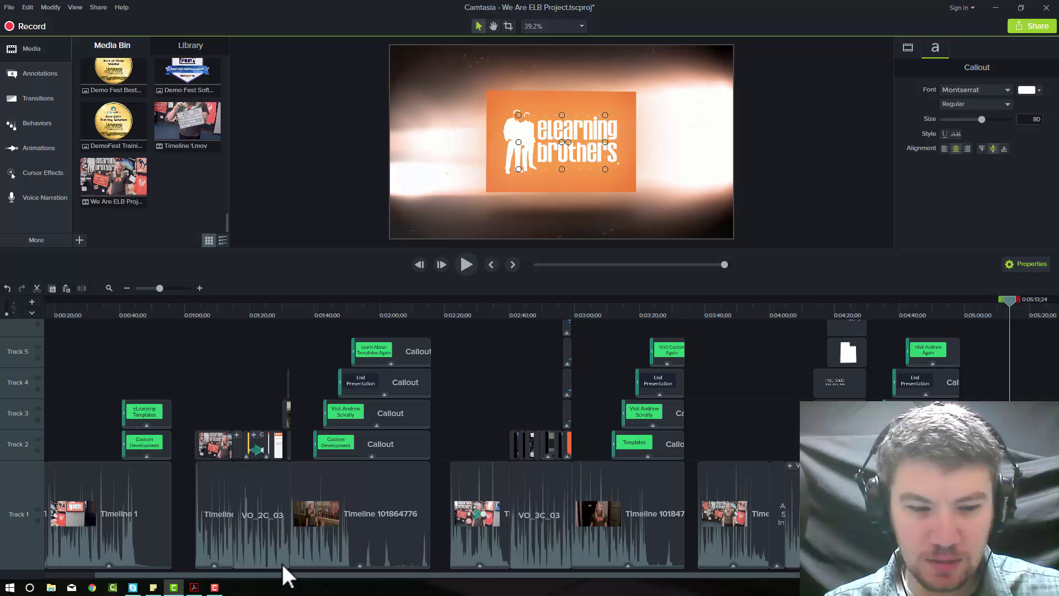
{"action": "scroll", "coordinate": [282, 564], "scroll_direction": "right", "scroll_amount": 1}
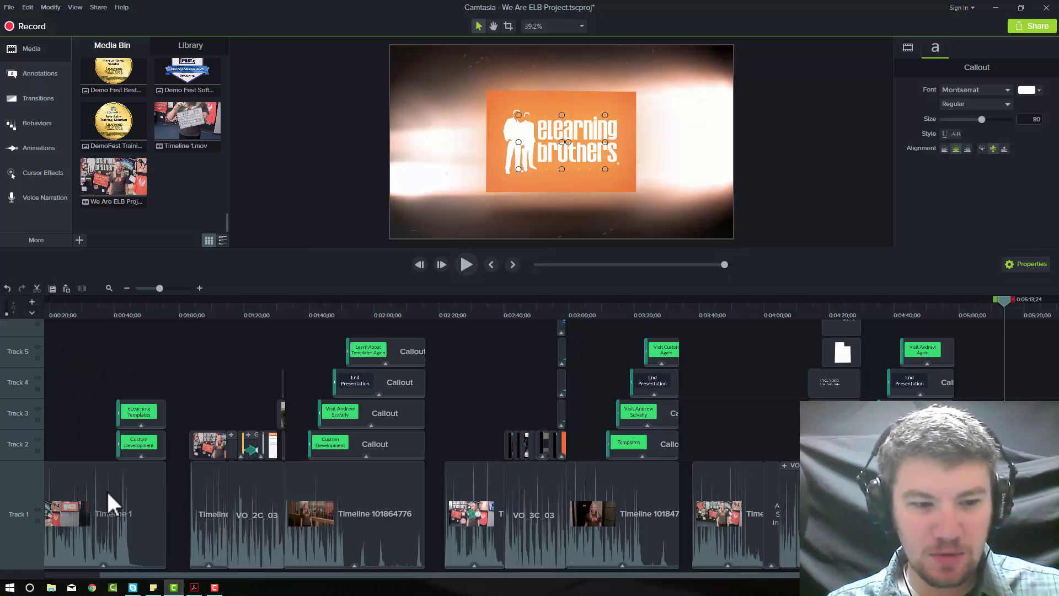
Step: Check the Custom Development callouts and Track 1 clip, then bring up Timeline Sketch.pdf
{"action": "left_click", "coordinate": [147, 434]}
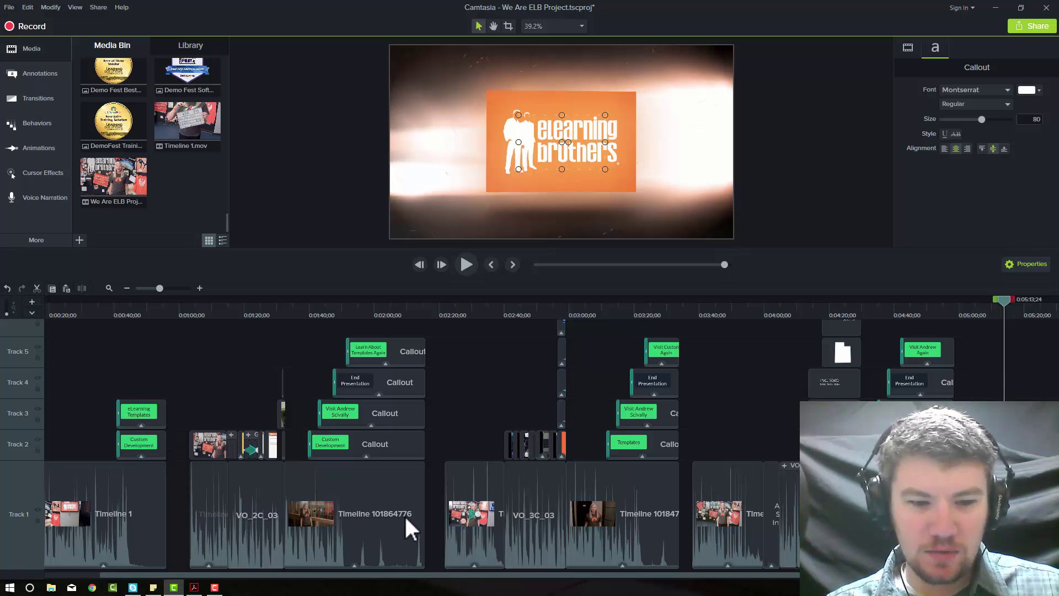
{"action": "left_click", "coordinate": [400, 438]}
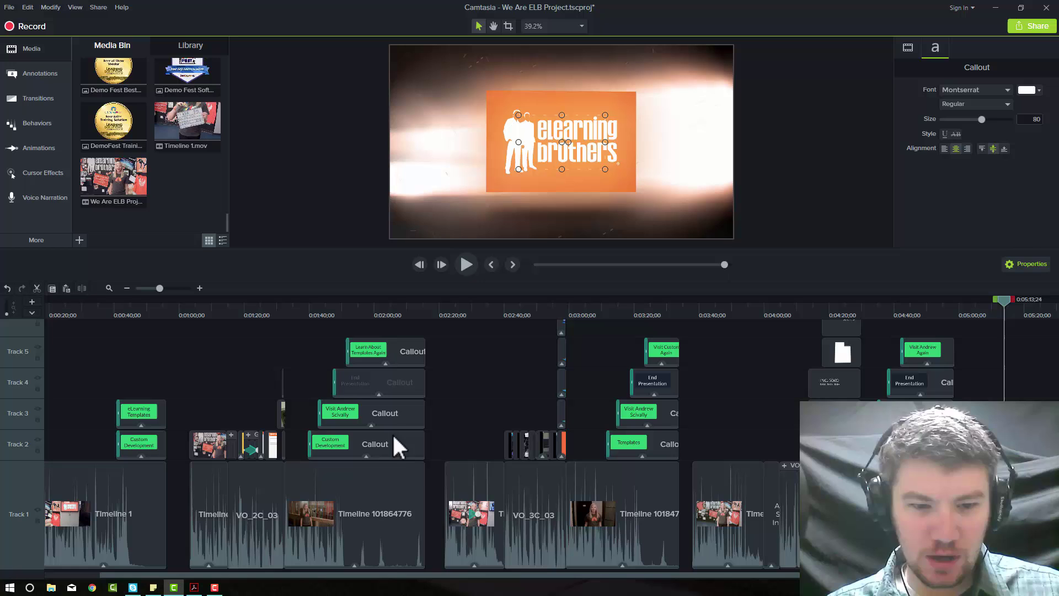
{"action": "left_click", "coordinate": [465, 523]}
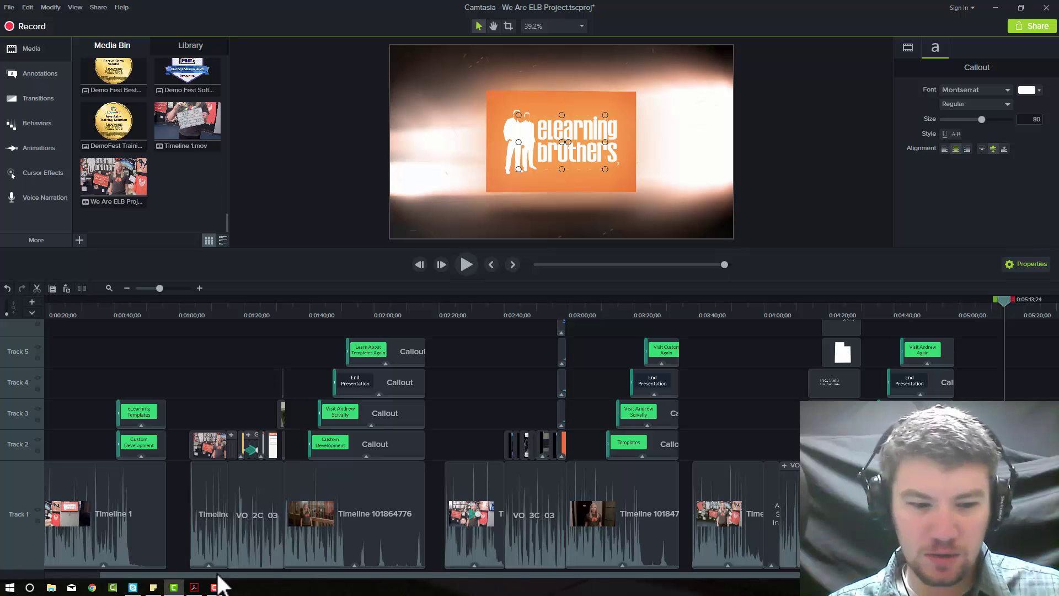
{"action": "left_click", "coordinate": [194, 587]}
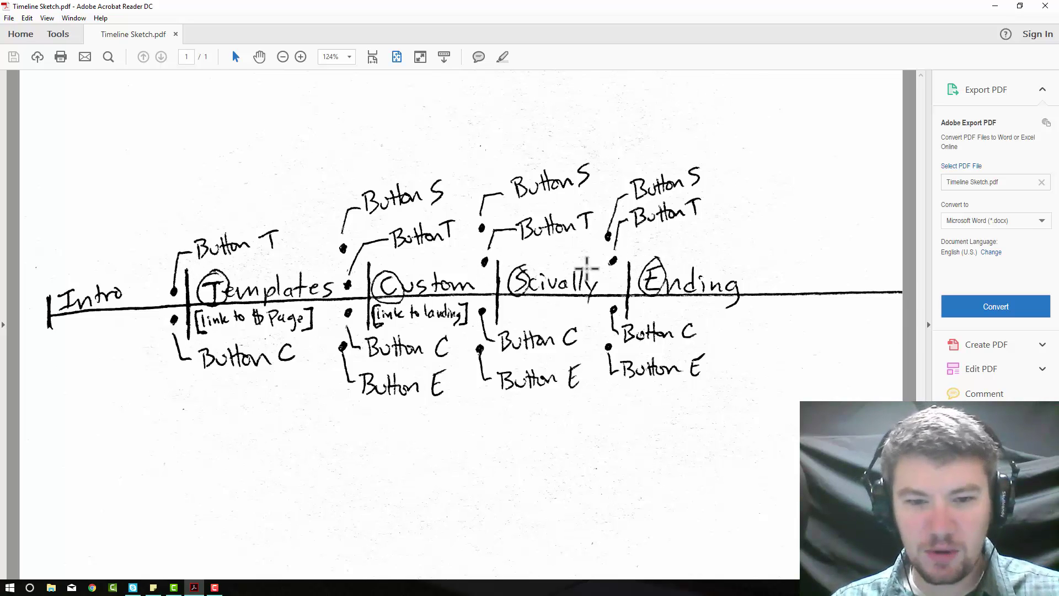
Step: Back in Camtasia, zoom in with the playhead at about 0:01:03
{"action": "left_click", "coordinate": [173, 587]}
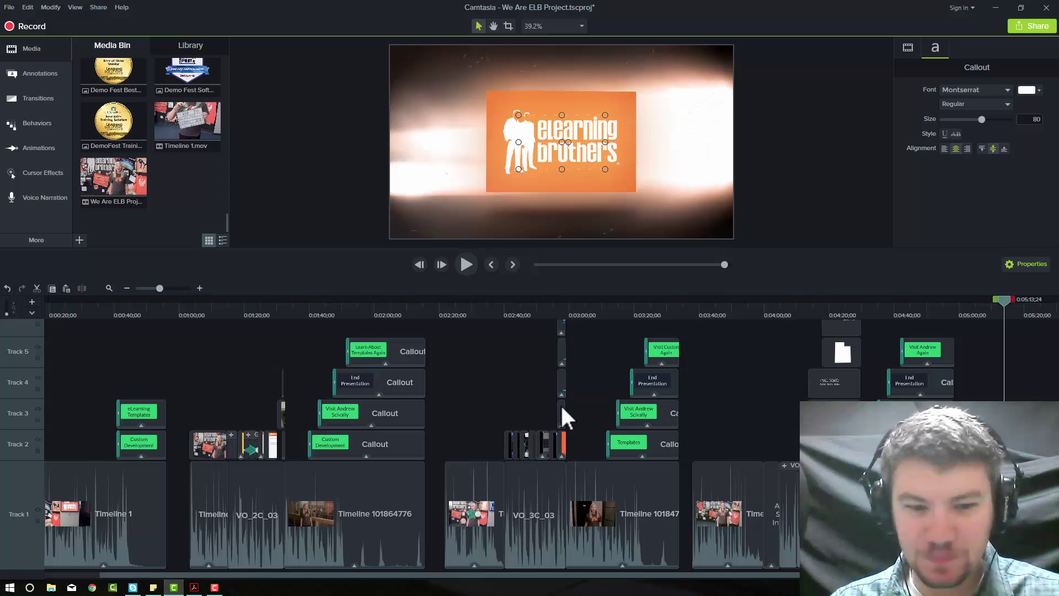
{"action": "left_click", "coordinate": [199, 314]}
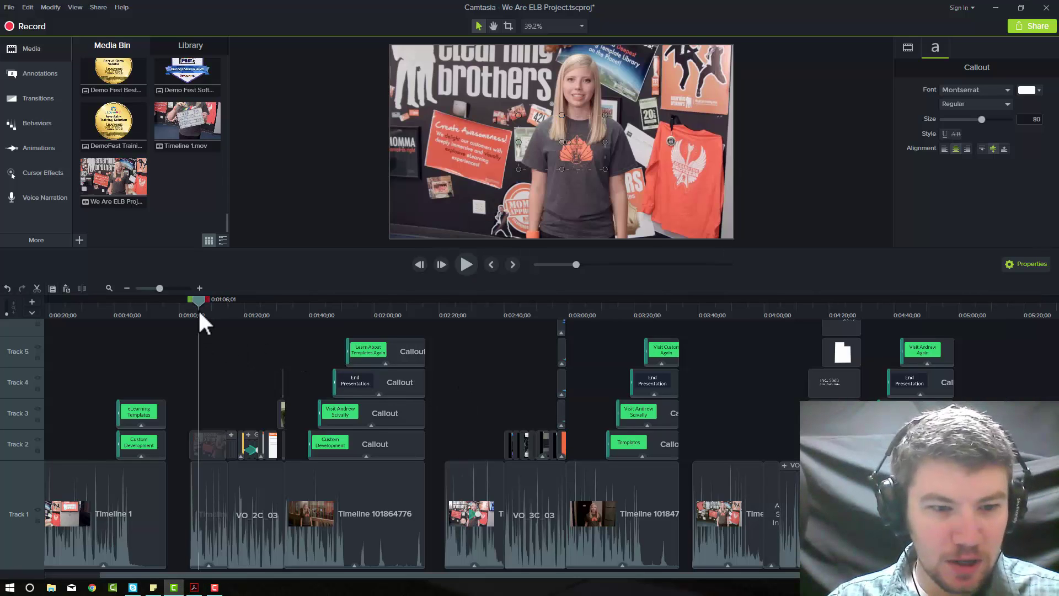
{"action": "left_click", "coordinate": [188, 314]}
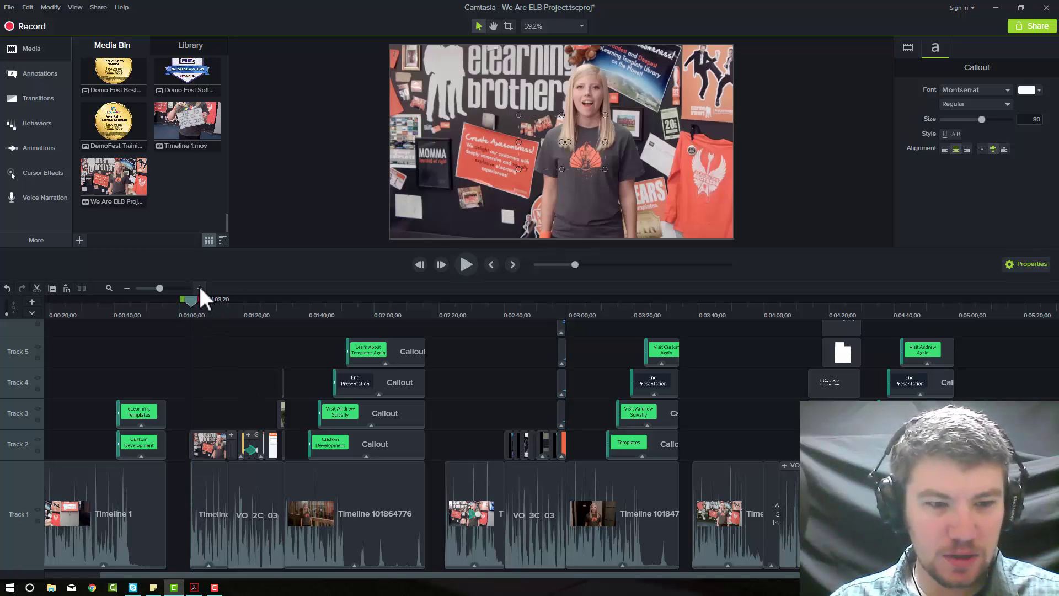
{"action": "left_click", "coordinate": [199, 288]}
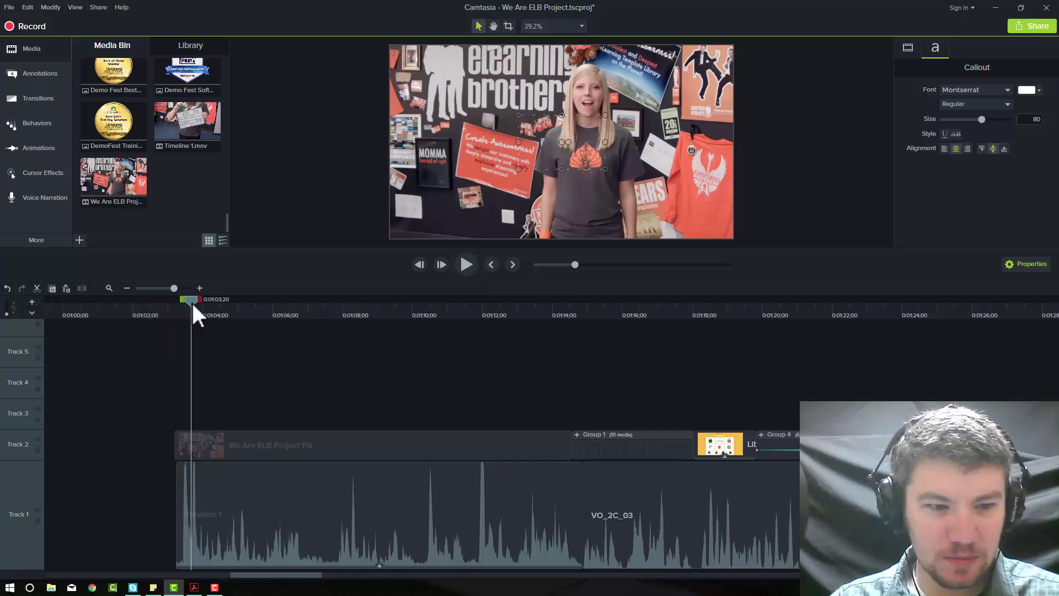
{"action": "left_click_drag", "start_coordinate": [191, 302], "coordinate": [177, 301]}
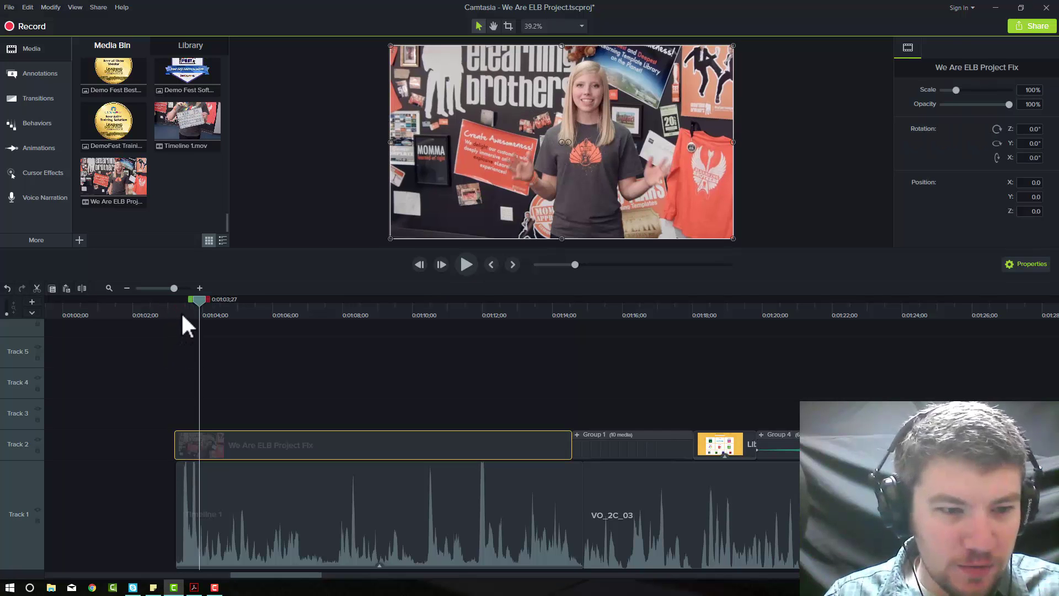
Step: Show the marker row and add Marker 1 at the We Are ELB Project Fix clip's start
{"action": "left_click", "coordinate": [30, 311]}
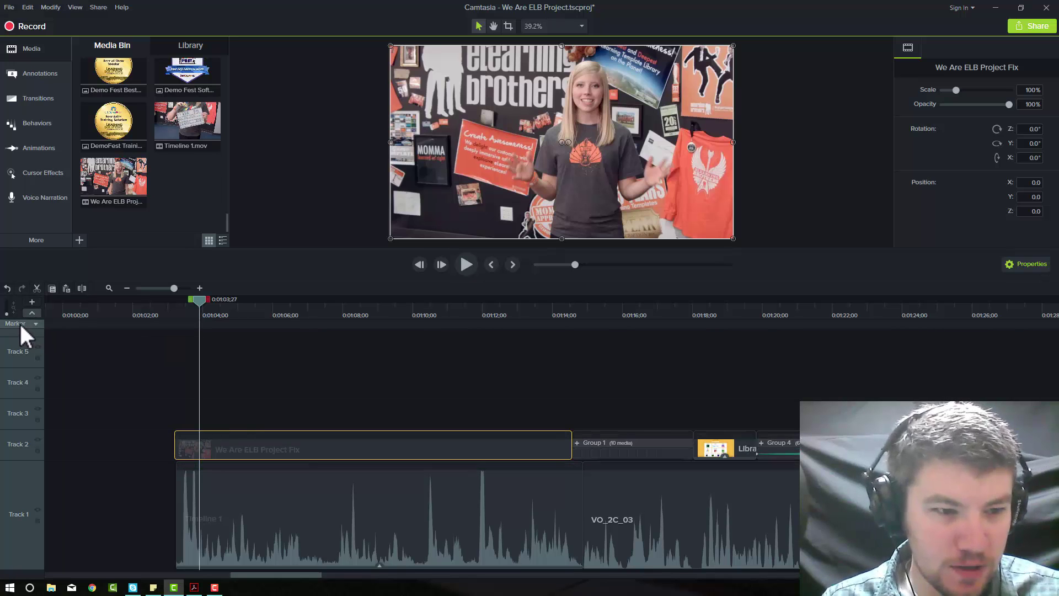
{"action": "left_click", "coordinate": [200, 323]}
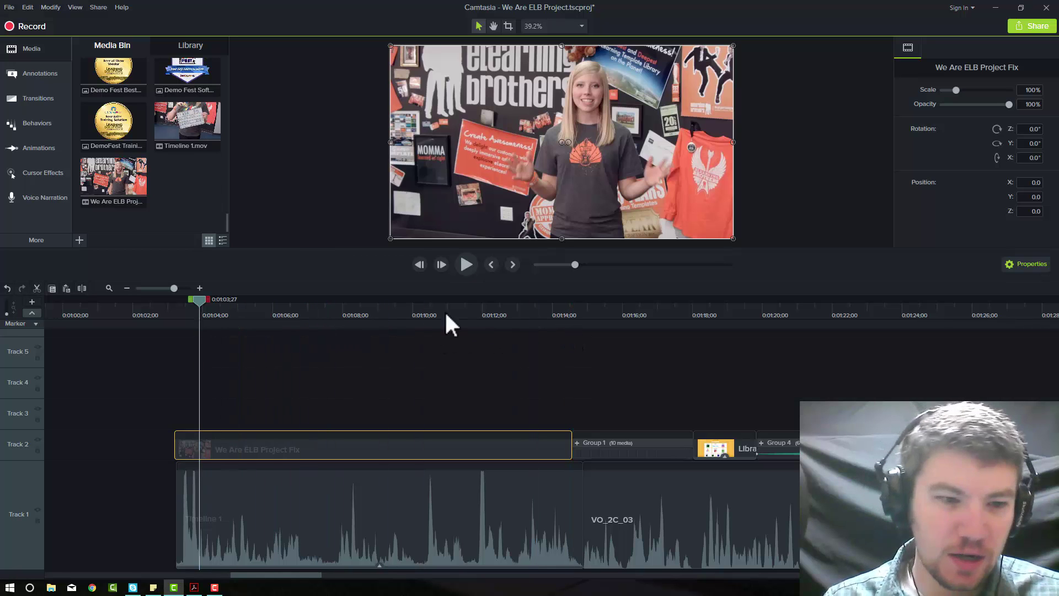
{"action": "left_click", "coordinate": [176, 324]}
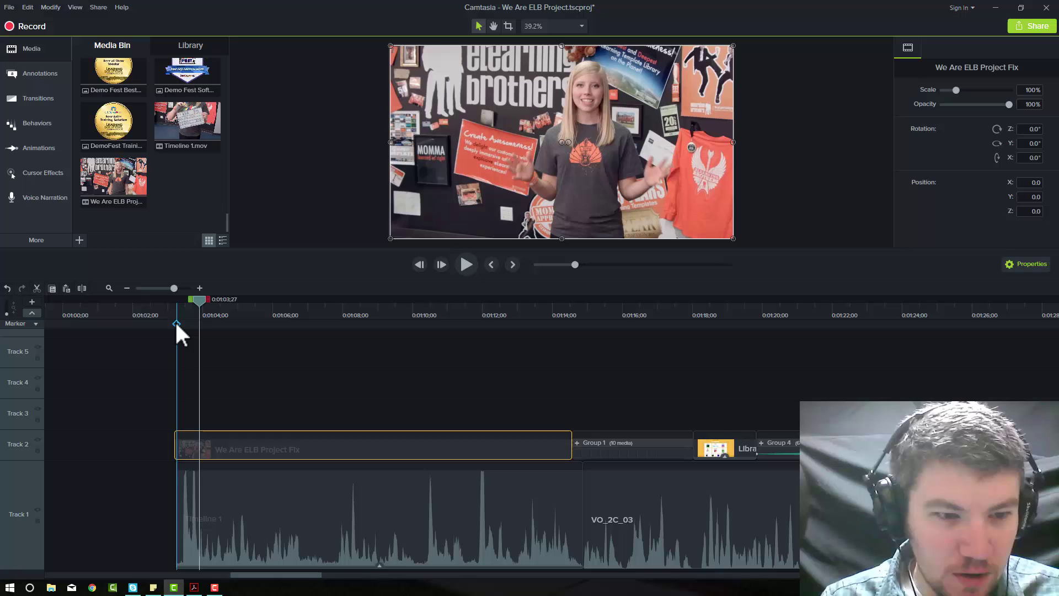
{"action": "left_click", "coordinate": [176, 324]}
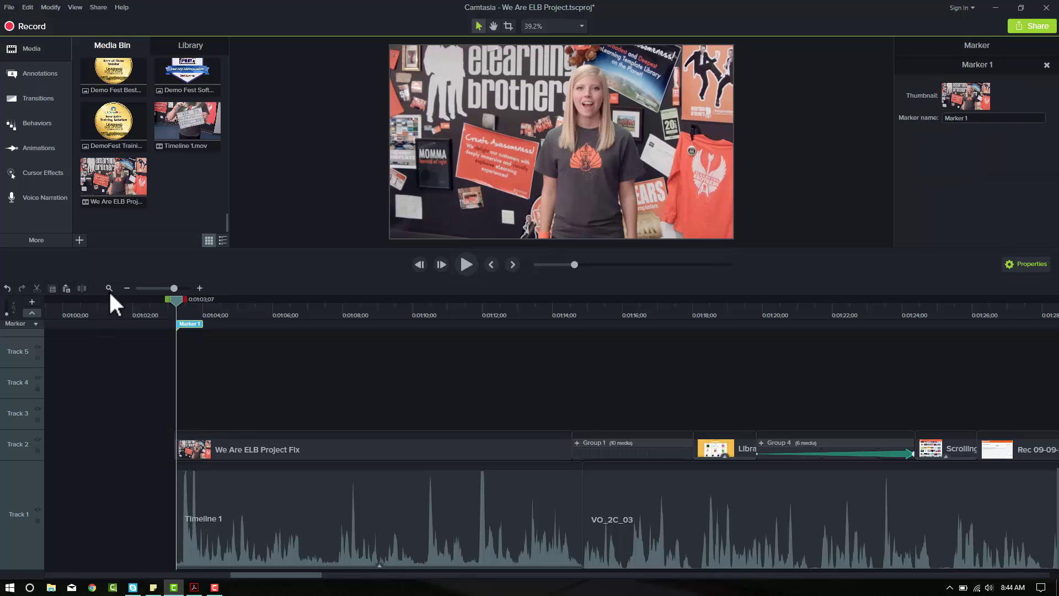
Step: Attach Marker 1 to the We Are ELB Project Fix clip at 0:01:03
{"action": "left_click", "coordinate": [127, 287]}
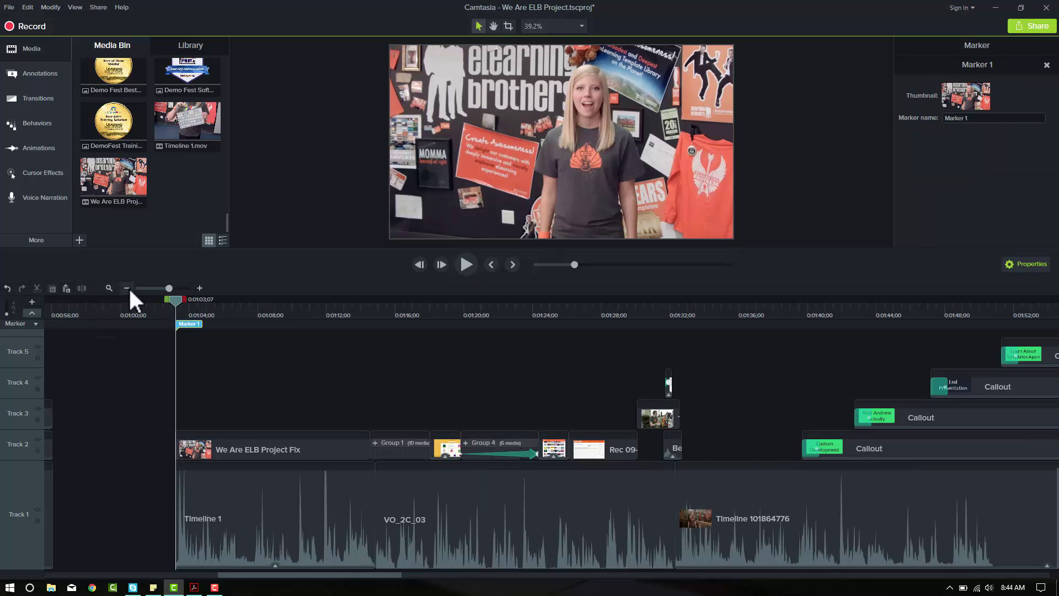
{"action": "left_click", "coordinate": [127, 287]}
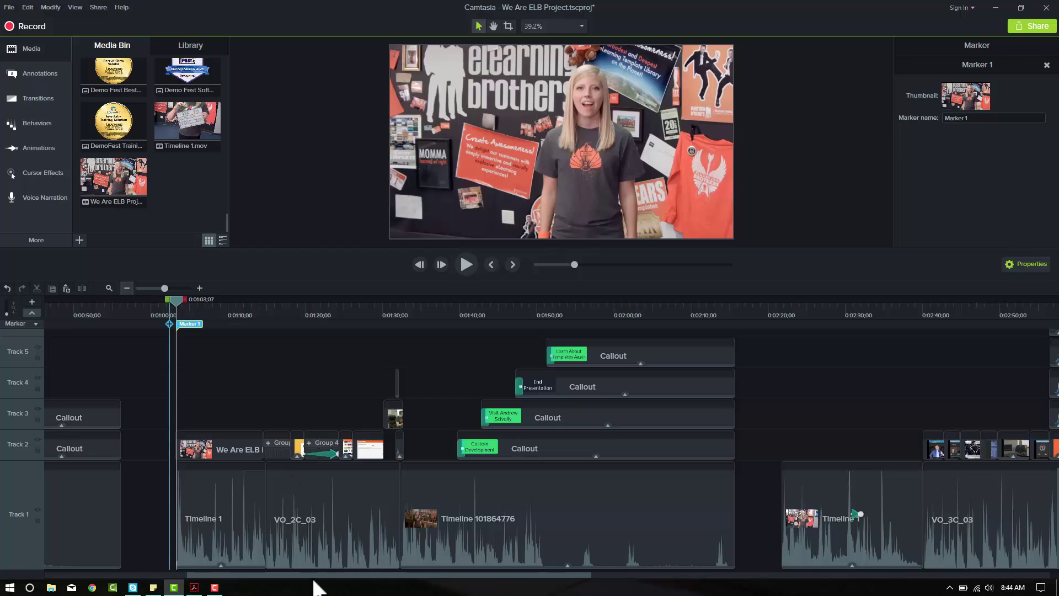
{"action": "left_click_drag", "start_coordinate": [389, 574], "coordinate": [444, 573]}
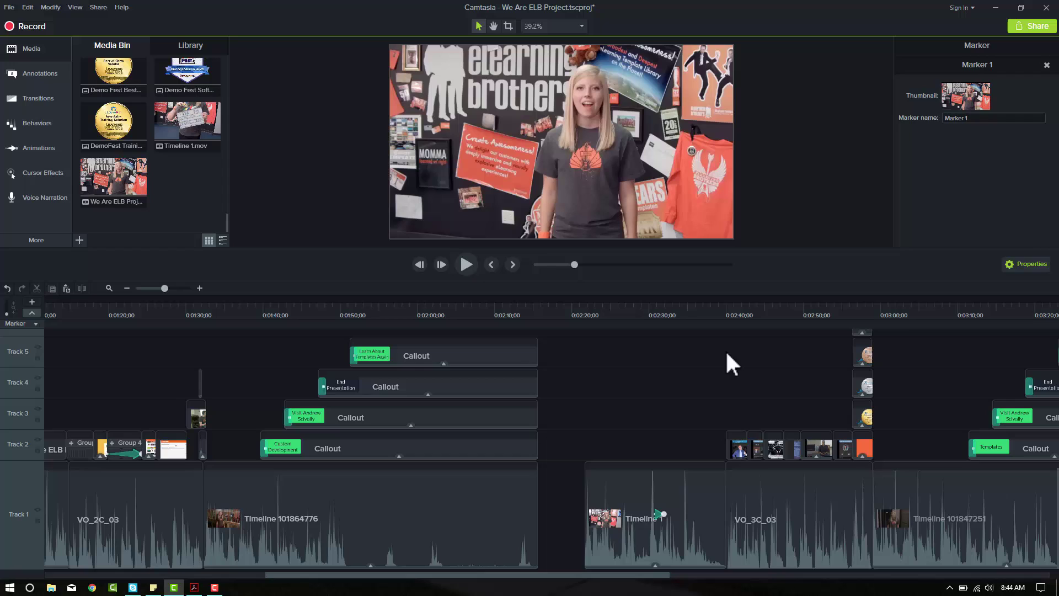
{"action": "left_click", "coordinate": [584, 317]}
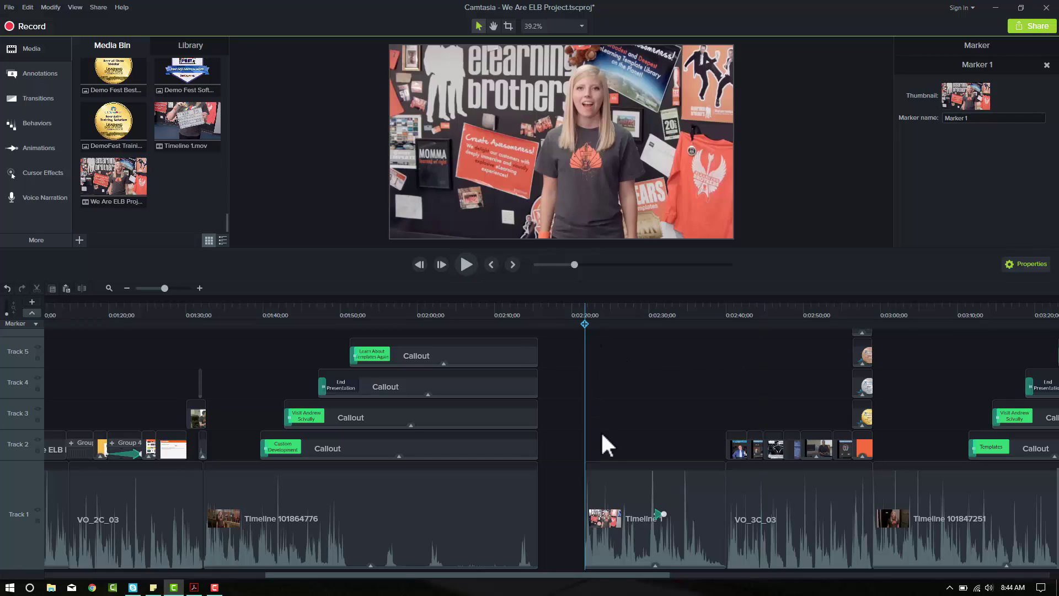
{"action": "mouse_move", "coordinate": [590, 341]}
{"action": "left_mouse_down"}
{"action": "mouse_move", "coordinate": [593, 465]}
{"action": "mouse_move", "coordinate": [584, 463]}
{"action": "left_mouse_up"}
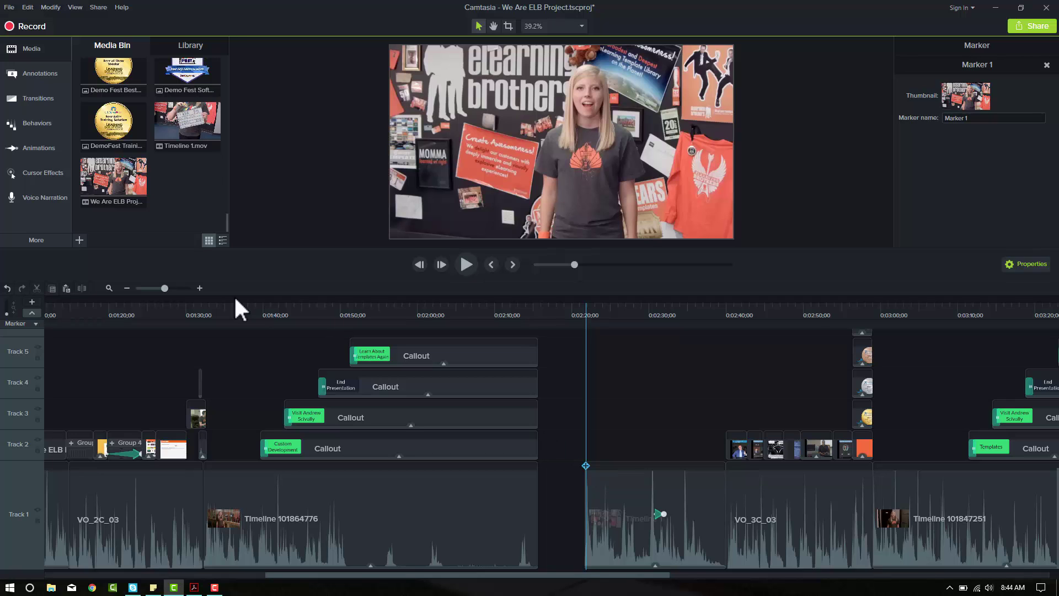
{"action": "left_click", "coordinate": [200, 288]}
{"action": "left_click", "coordinate": [200, 288]}
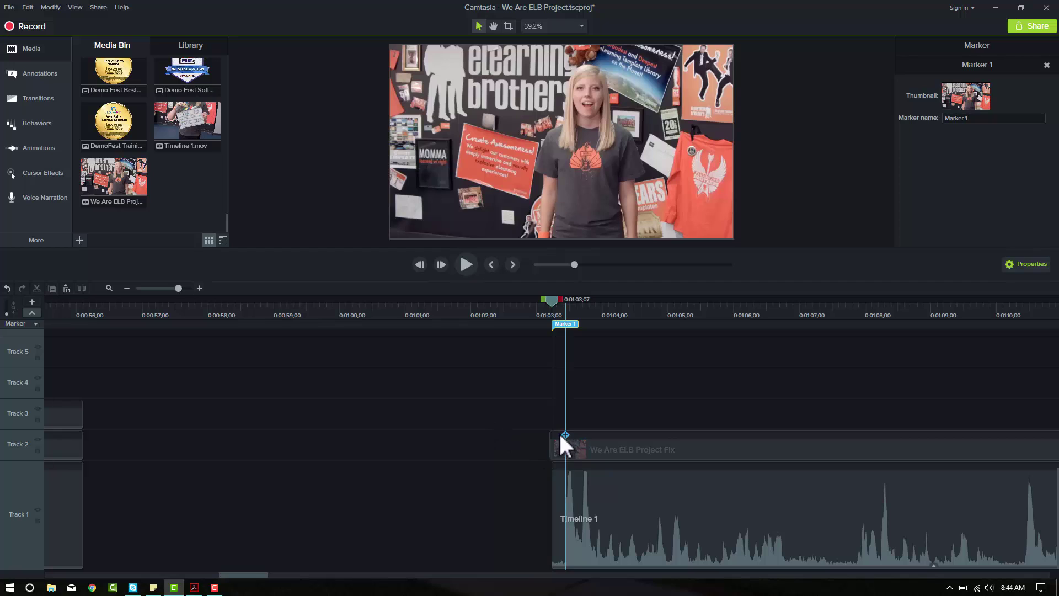
{"action": "left_click_drag", "start_coordinate": [559, 432], "coordinate": [550, 431]}
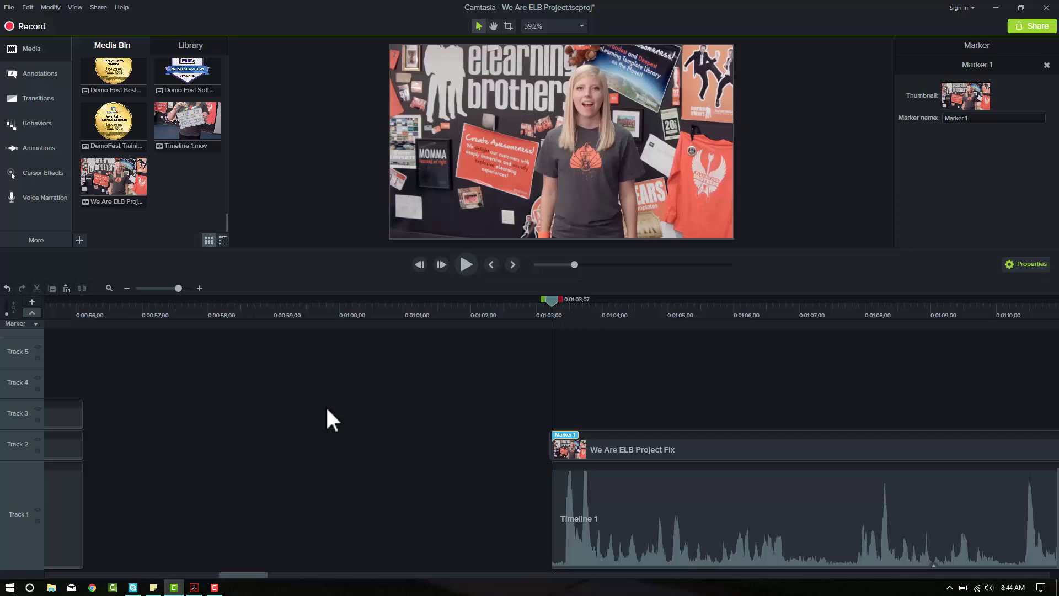
Step: Zoom the timeline out until all markers and callout clips on Tracks 2–5 are visible
{"action": "left_click", "coordinate": [127, 288]}
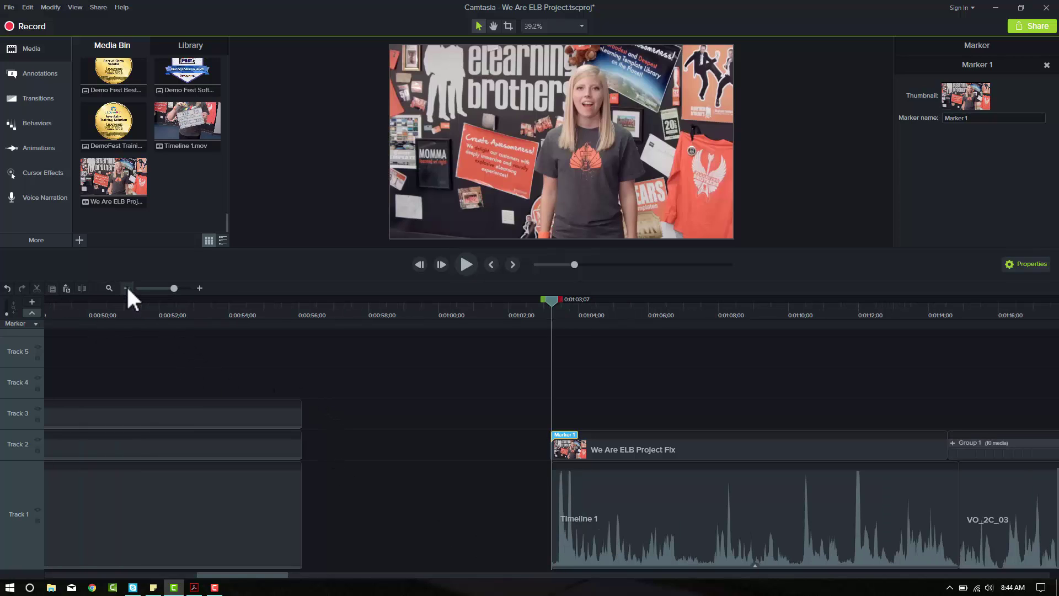
{"action": "left_click", "coordinate": [127, 288]}
{"action": "left_click", "coordinate": [126, 288]}
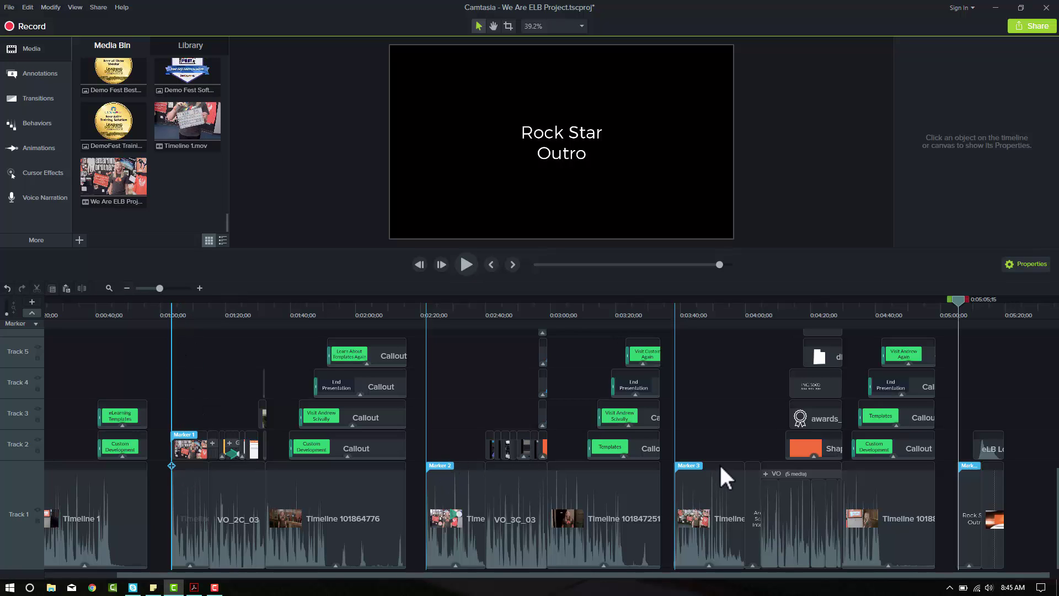
Step: Rename the first two markers Templates and Custom
{"action": "left_click", "coordinate": [177, 434]}
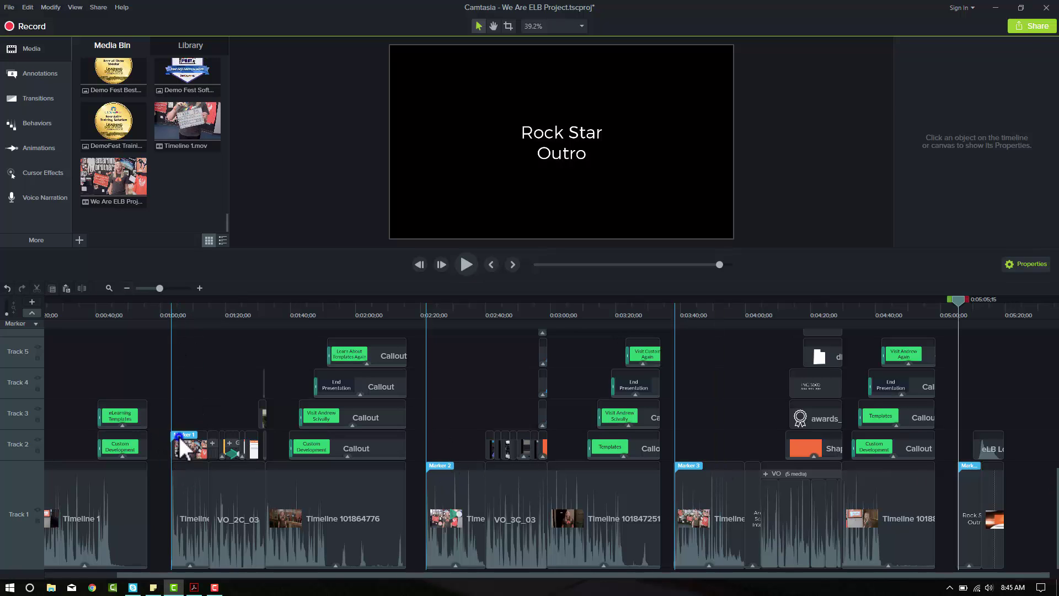
{"action": "right_click", "coordinate": [177, 435]}
{"action": "left_click", "coordinate": [200, 447]}
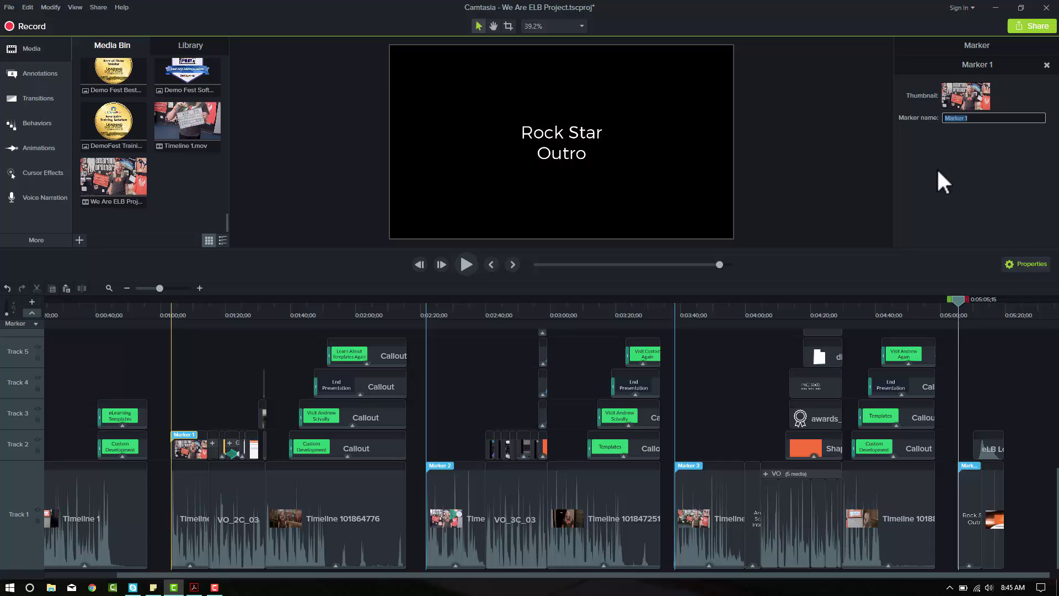
{"action": "type", "text": "Templates"}
{"action": "left_click", "coordinate": [436, 463]}
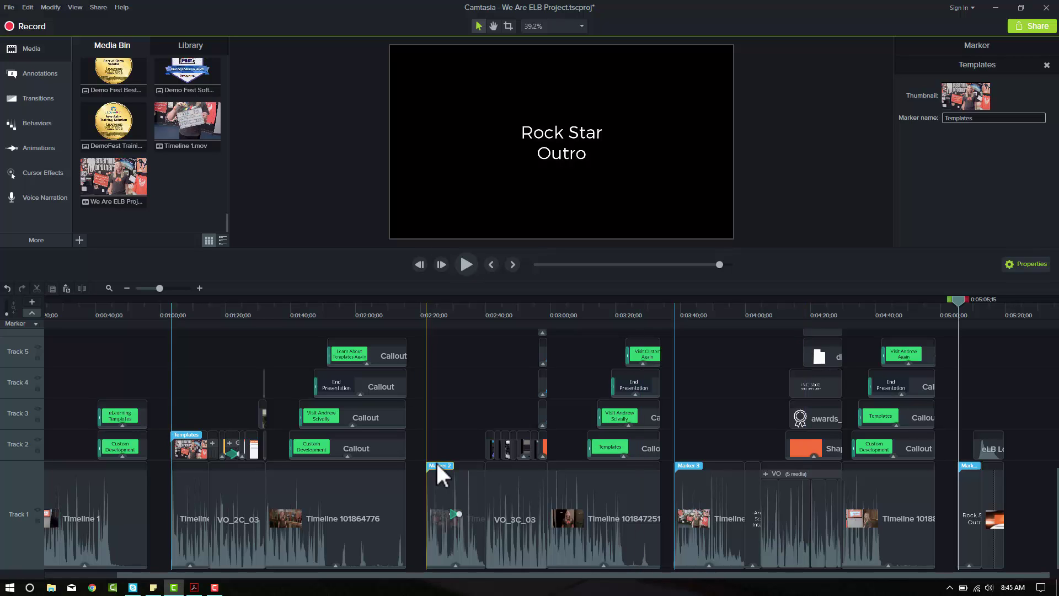
{"action": "left_click", "coordinate": [971, 118]}
{"action": "type", "text": "Custom"}
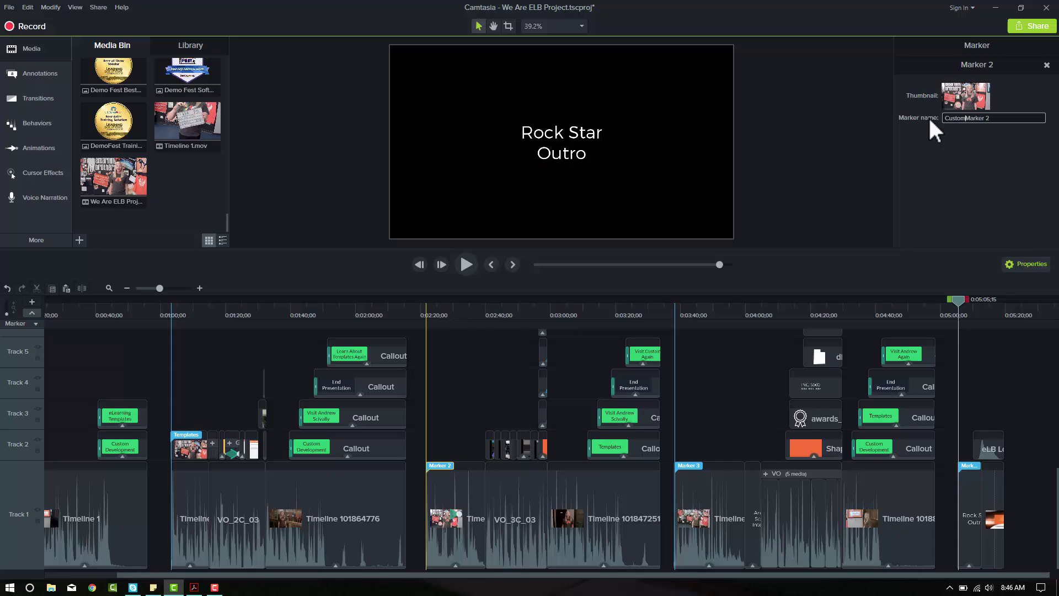
{"action": "key", "text": "Delete"}
{"action": "key", "text": "Delete"}
{"action": "key", "text": "Delete"}
{"action": "key", "text": "Delete"}
{"action": "key", "text": "Delete"}
{"action": "key", "text": "Delete"}
{"action": "key", "text": "Delete"}
{"action": "key", "text": "Delete"}
Step: Name the third marker with the presenter's first name and the fourth marker Ending
{"action": "left_click", "coordinate": [687, 466]}
{"action": "mouse_move", "coordinate": [987, 118]}
{"action": "left_mouse_down"}
{"action": "mouse_move", "coordinate": [933, 120]}
{"action": "mouse_move", "coordinate": [1017, 117]}
{"action": "left_mouse_up"}
{"action": "type", "text": "Andrew"}
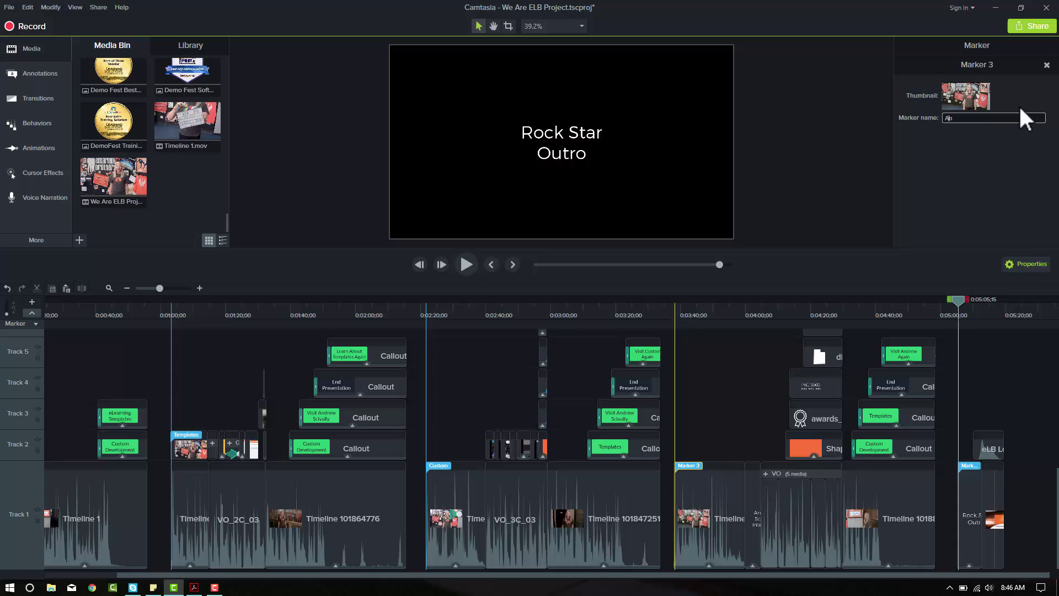
{"action": "left_click", "coordinate": [973, 462]}
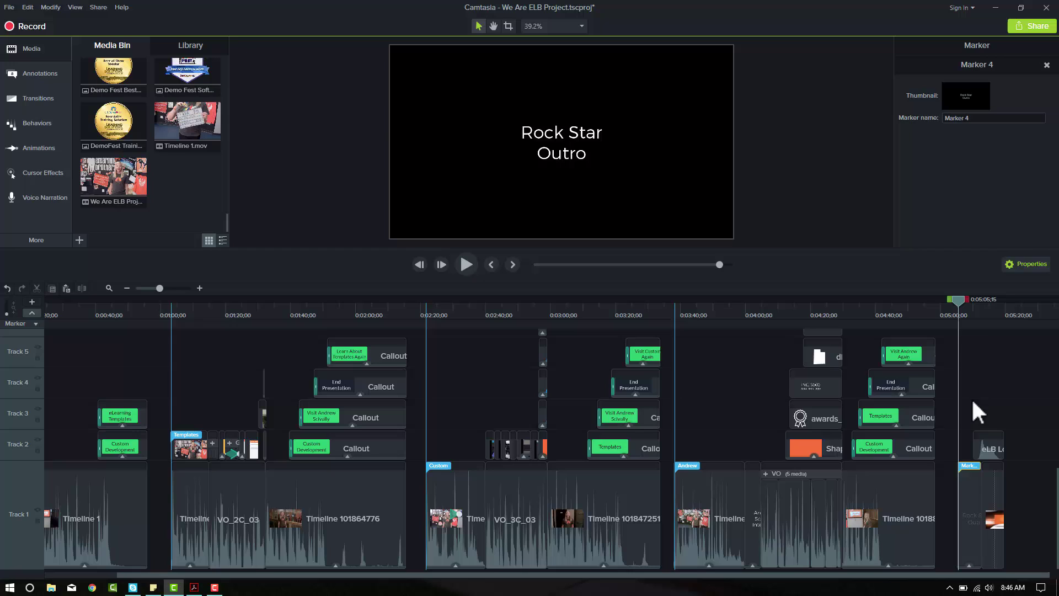
{"action": "left_click", "coordinate": [974, 118]}
{"action": "type", "text": "Ending"}
{"action": "key", "text": "Return"}
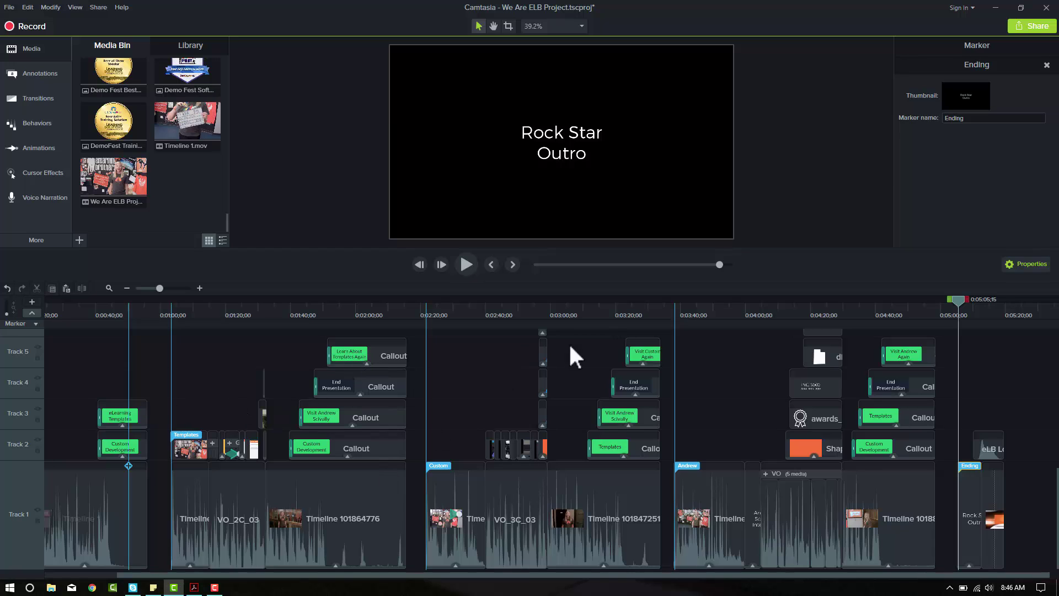
Step: Move the playhead to 0:00:40 and select the Custom Development callout in the preview
{"action": "scroll", "coordinate": [141, 568], "scroll_direction": "left", "scroll_amount": 3}
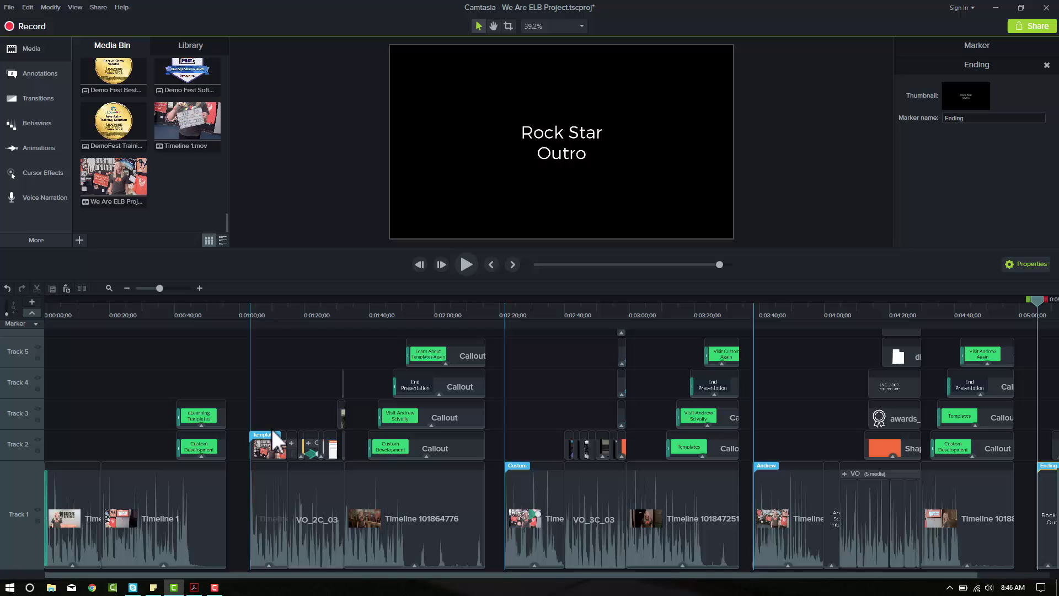
{"action": "left_click", "coordinate": [200, 313]}
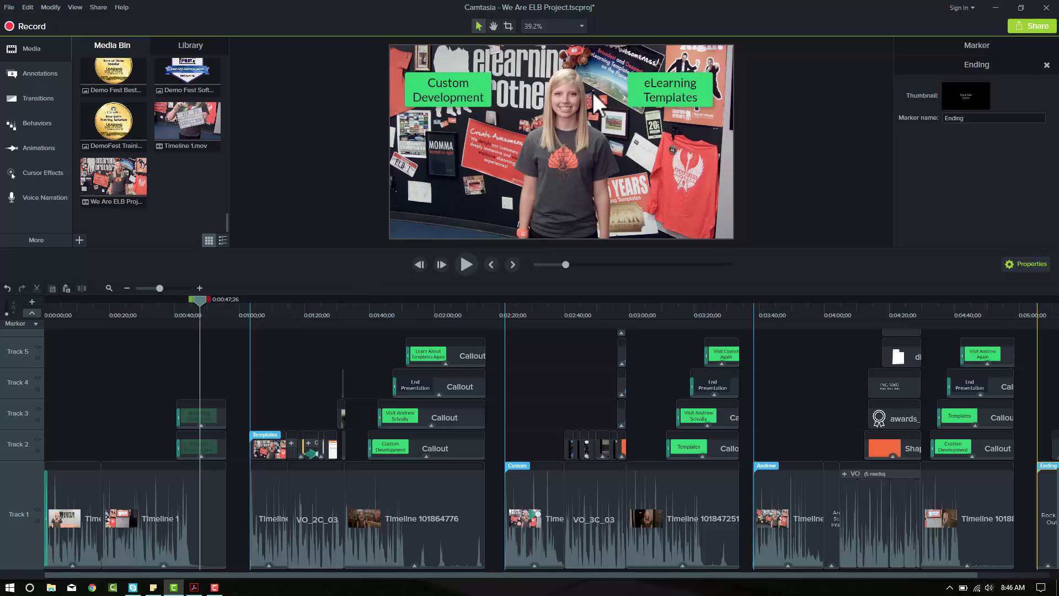
{"action": "left_click", "coordinate": [451, 94]}
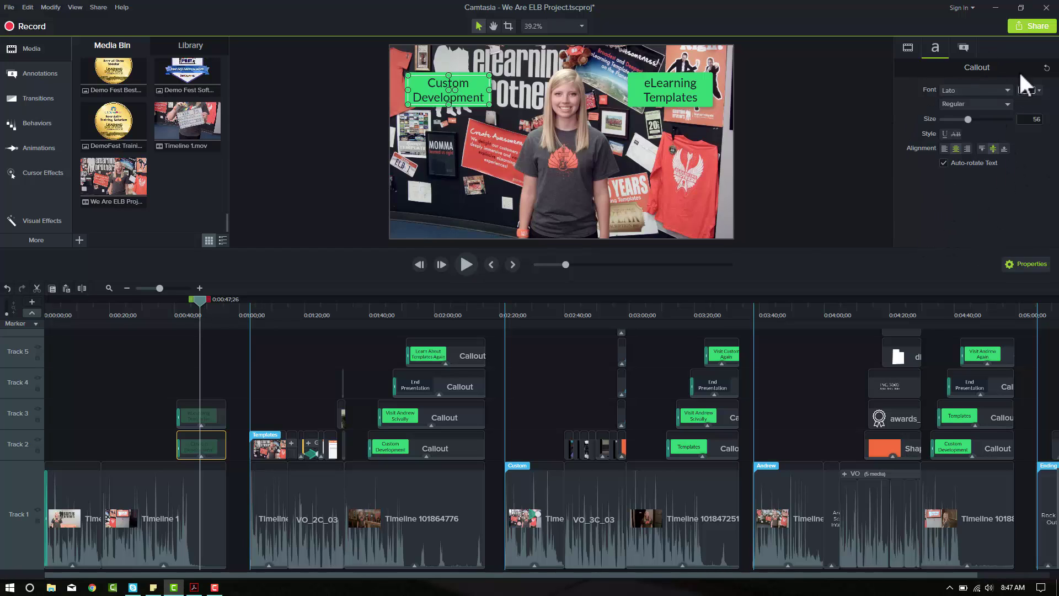
Step: Apply the Interactive Hotspot visual effect to the Custom Development callout
{"action": "left_click", "coordinate": [20, 224]}
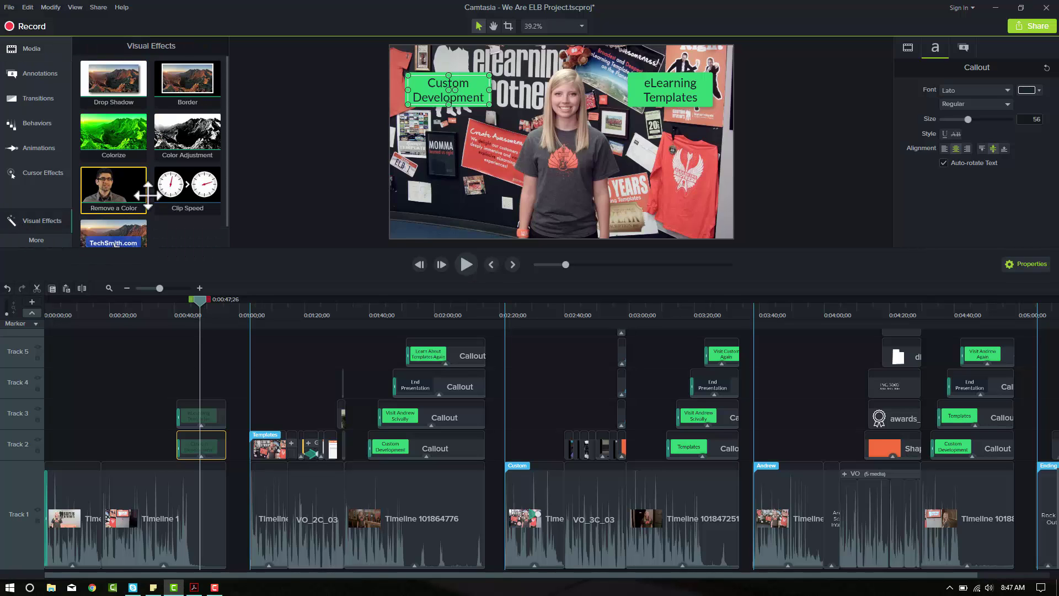
{"action": "scroll", "coordinate": [141, 189], "scroll_direction": "down", "scroll_amount": 1}
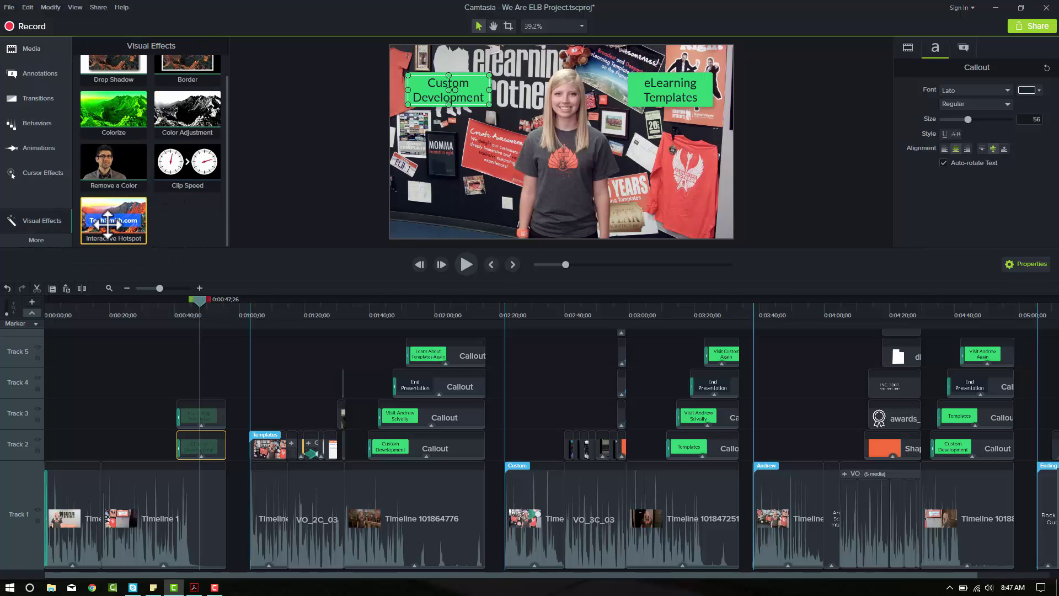
{"action": "left_click_drag", "start_coordinate": [108, 222], "coordinate": [209, 442]}
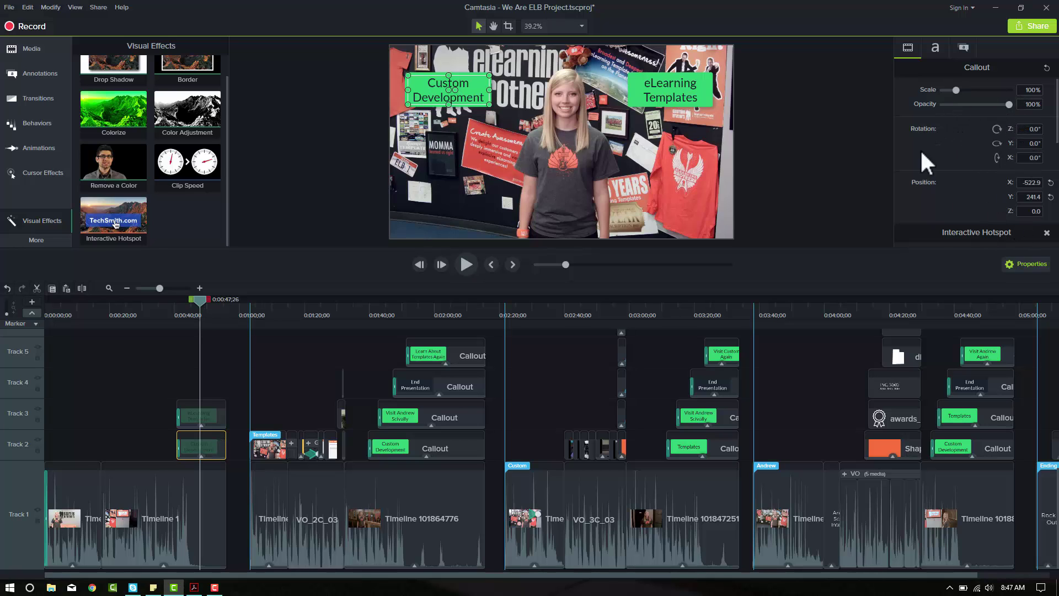
Step: Review the hotspot's marker-jump option, then keep Click to Continue with Pause at End on
{"action": "scroll", "coordinate": [960, 200], "scroll_direction": "down", "scroll_amount": 1}
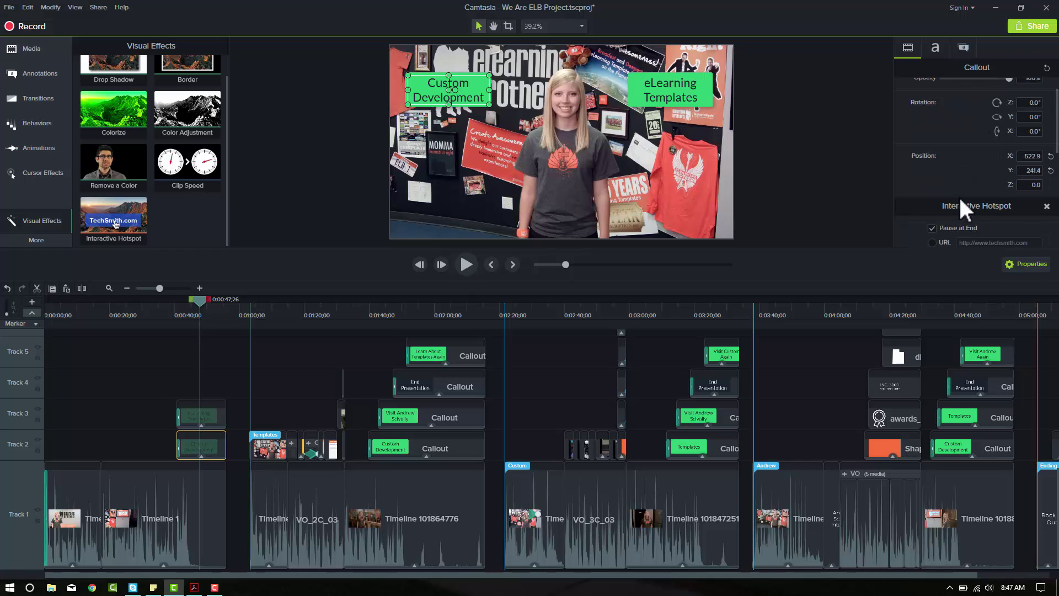
{"action": "scroll", "coordinate": [968, 209], "scroll_direction": "down", "scroll_amount": 1}
{"action": "scroll", "coordinate": [951, 175], "scroll_direction": "down", "scroll_amount": 3}
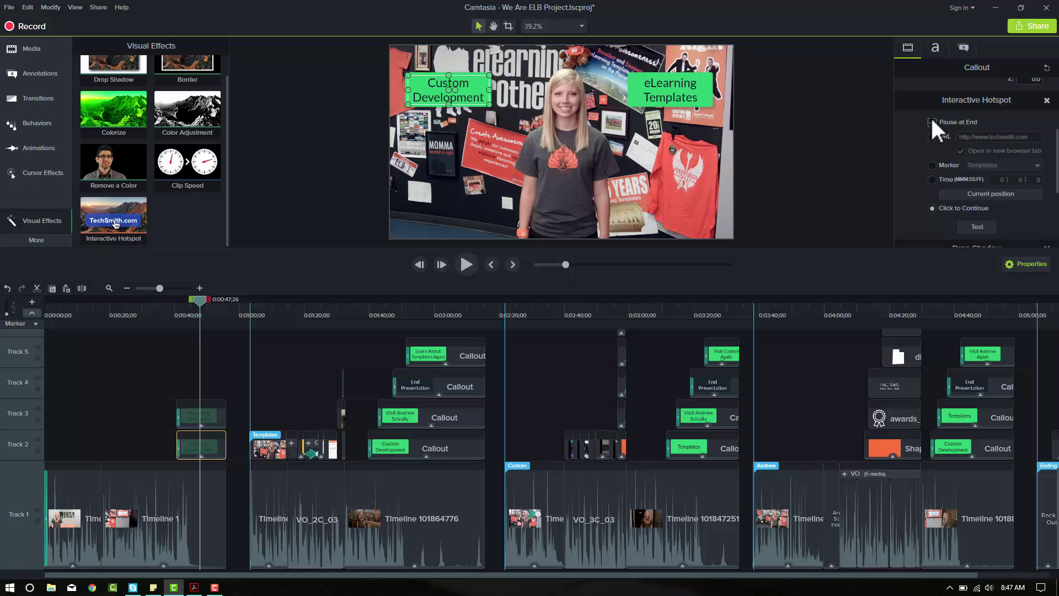
{"action": "scroll", "coordinate": [926, 116], "scroll_direction": "down", "scroll_amount": 1}
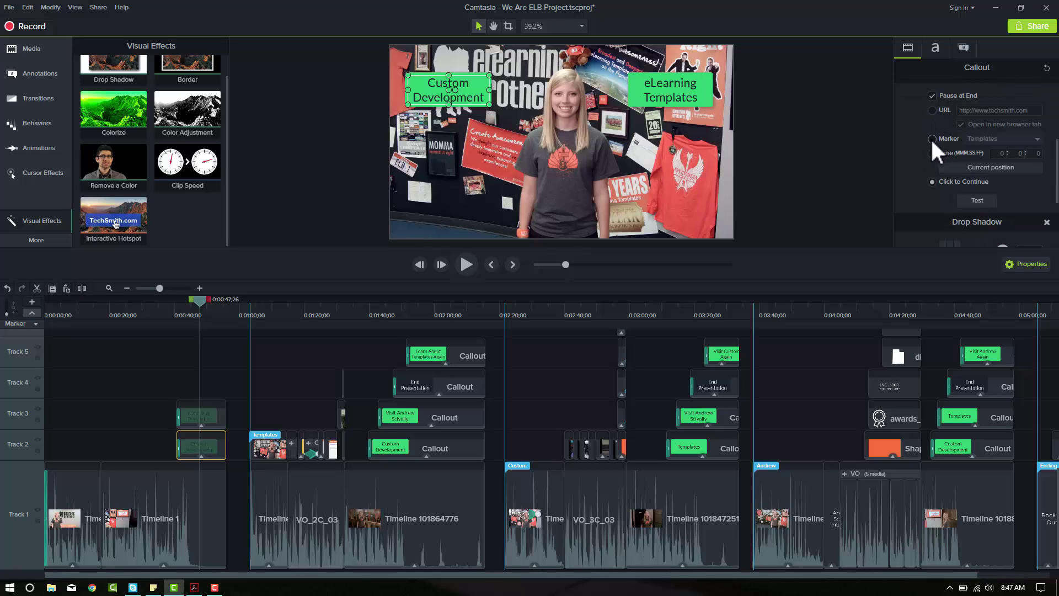
{"action": "left_click", "coordinate": [930, 138]}
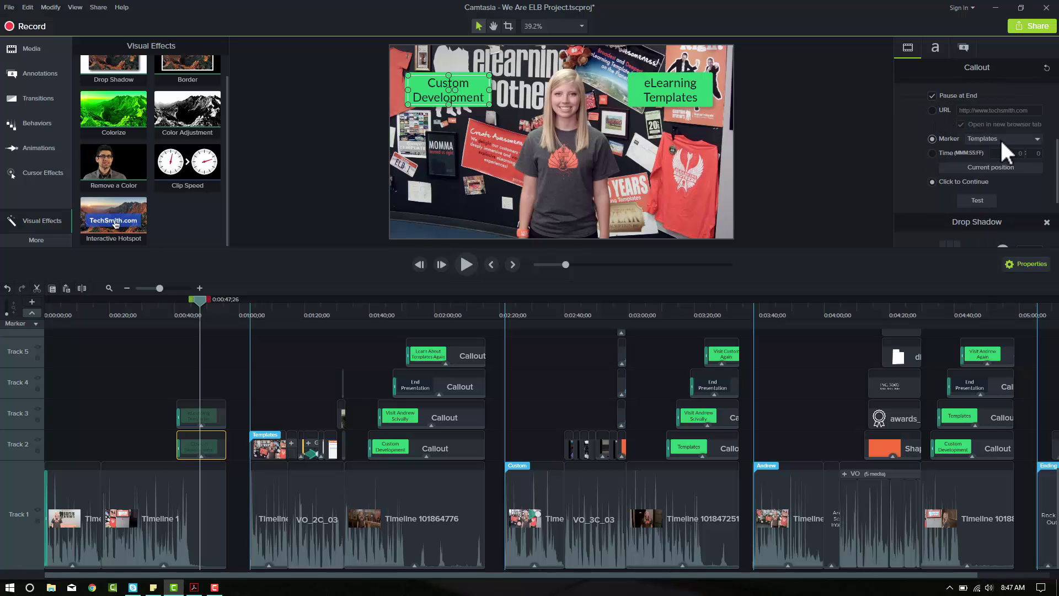
{"action": "left_click", "coordinate": [1036, 140]}
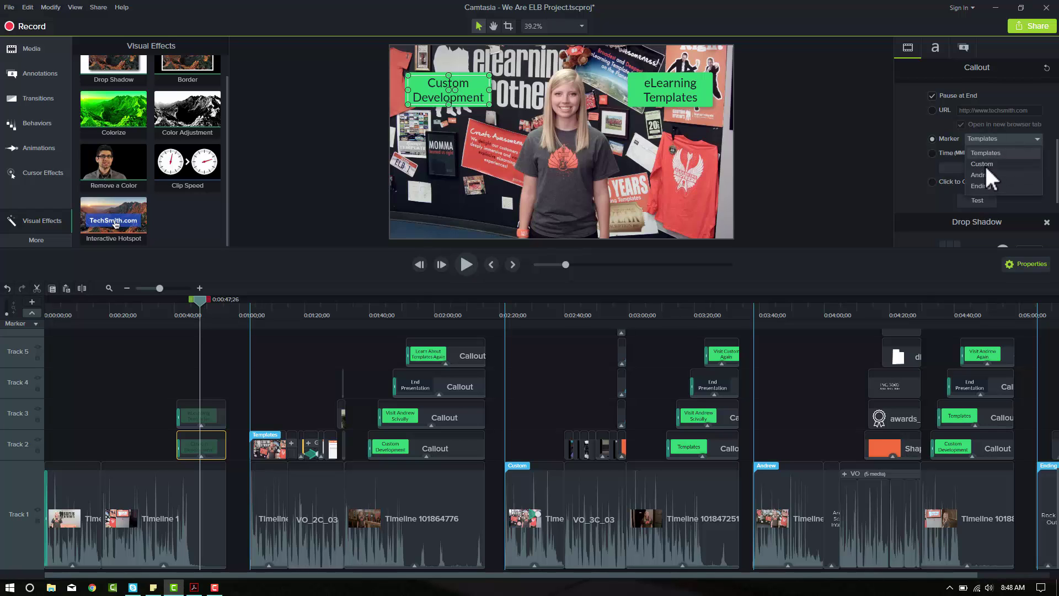
{"action": "key", "text": "Escape"}
{"action": "left_click", "coordinate": [931, 182]}
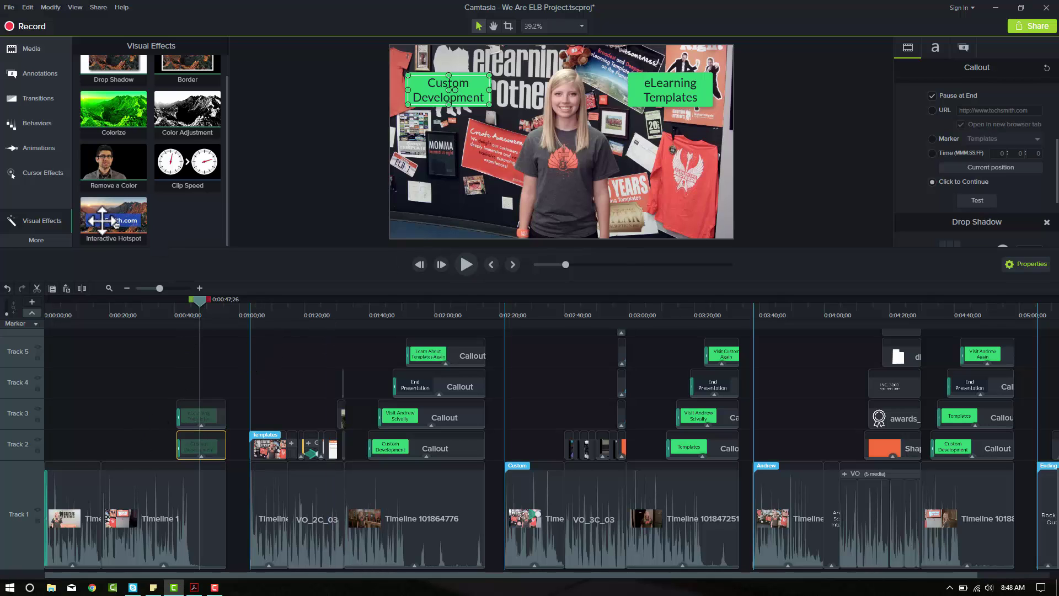
Step: Add an Interactive Hotspot to the eLearning Templates callout, keeping Pause at End and Click to Continue
{"action": "left_click_drag", "start_coordinate": [120, 222], "coordinate": [211, 415]}
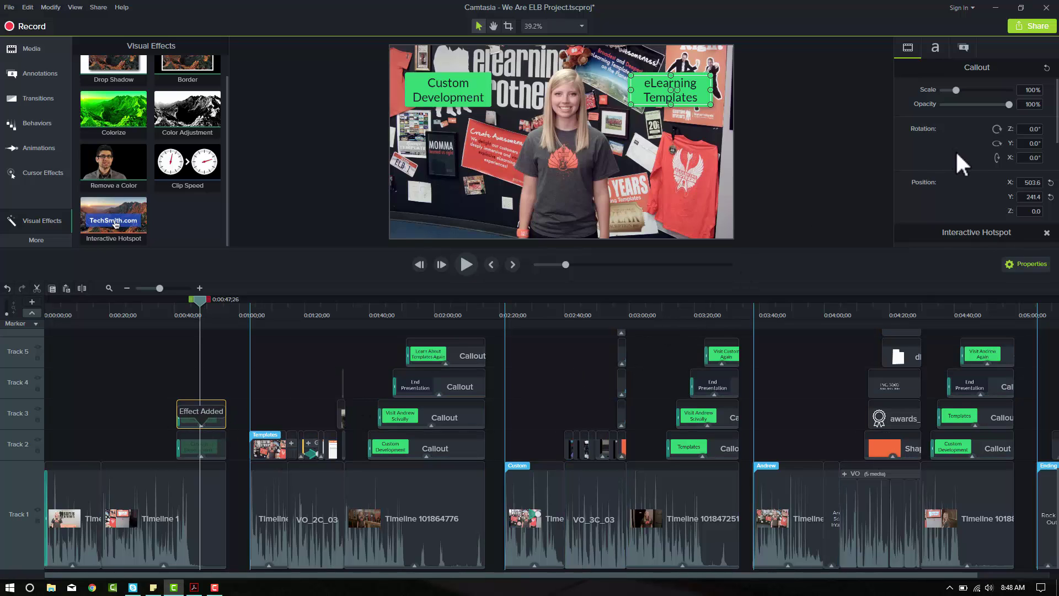
{"action": "scroll", "coordinate": [958, 158], "scroll_direction": "down", "scroll_amount": 4}
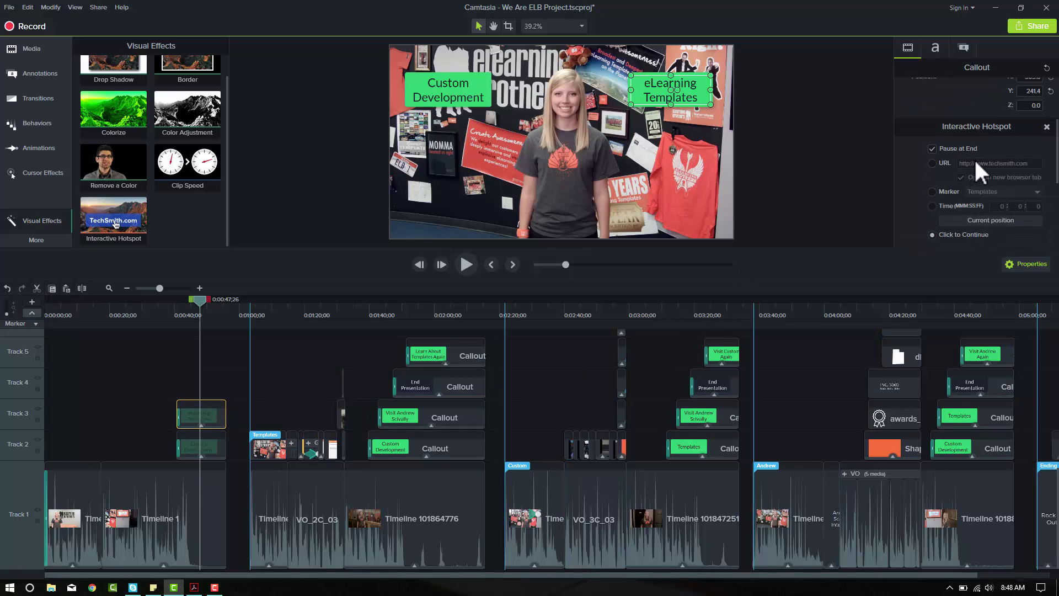
{"action": "scroll", "coordinate": [971, 160], "scroll_direction": "down", "scroll_amount": 2}
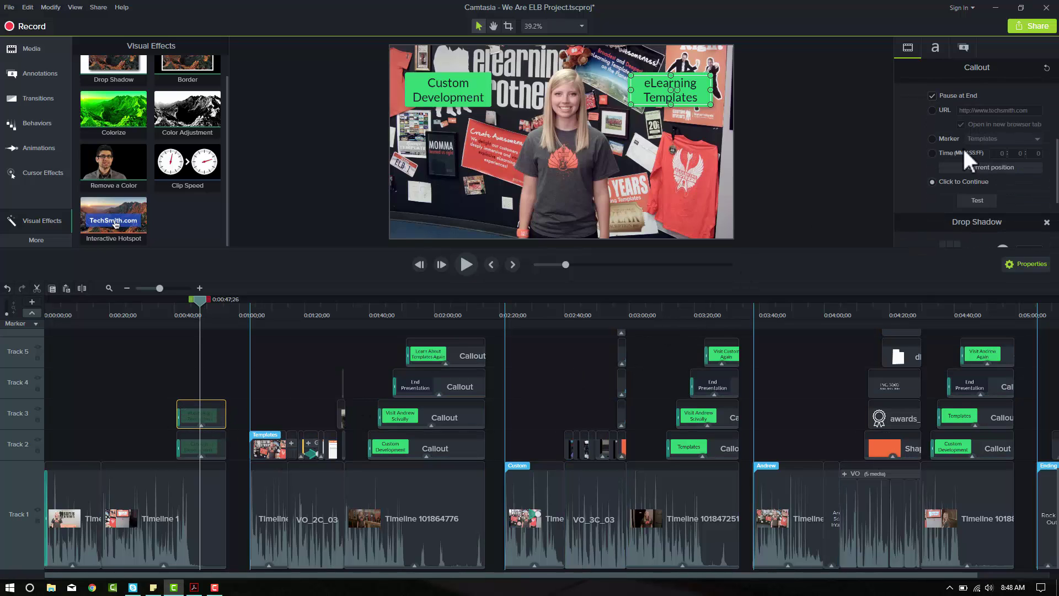
{"action": "left_click", "coordinate": [933, 138]}
{"action": "left_click", "coordinate": [959, 182]}
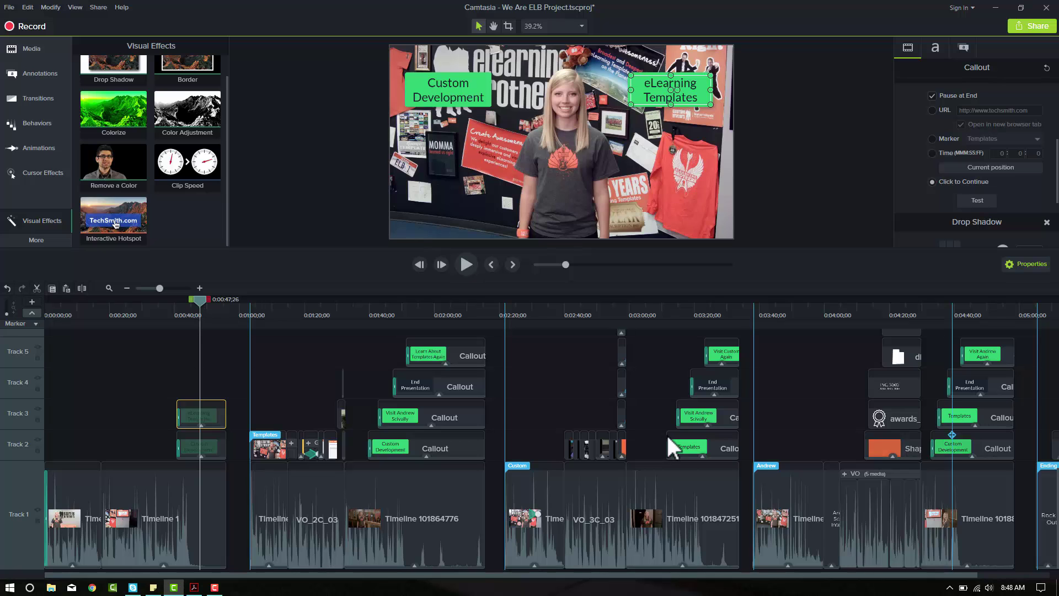
{"action": "left_click_drag", "start_coordinate": [666, 433], "coordinate": [667, 433]}
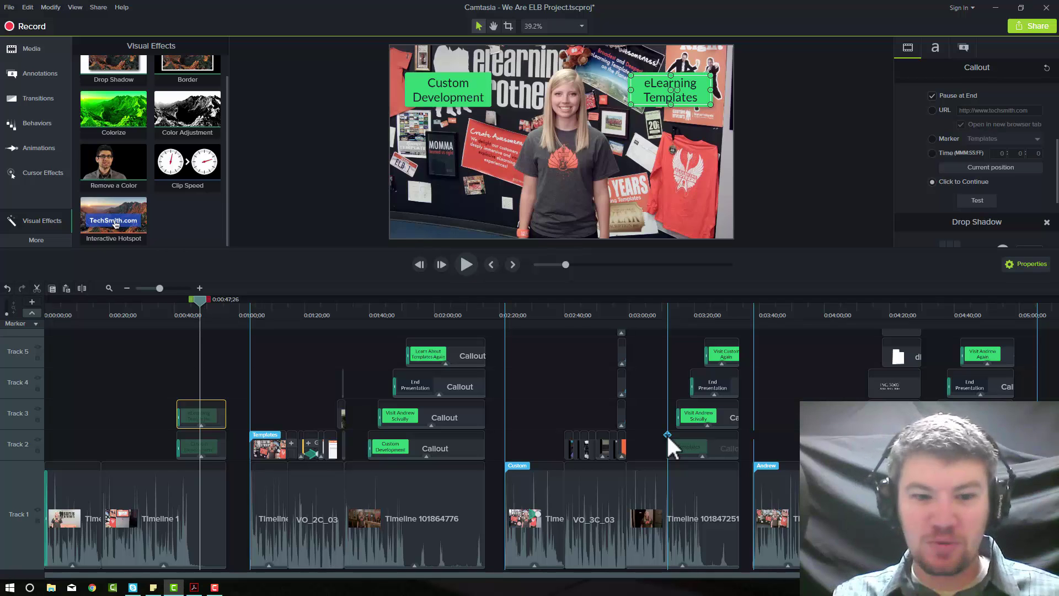
{"action": "left_click_drag", "start_coordinate": [666, 433], "coordinate": [666, 432]}
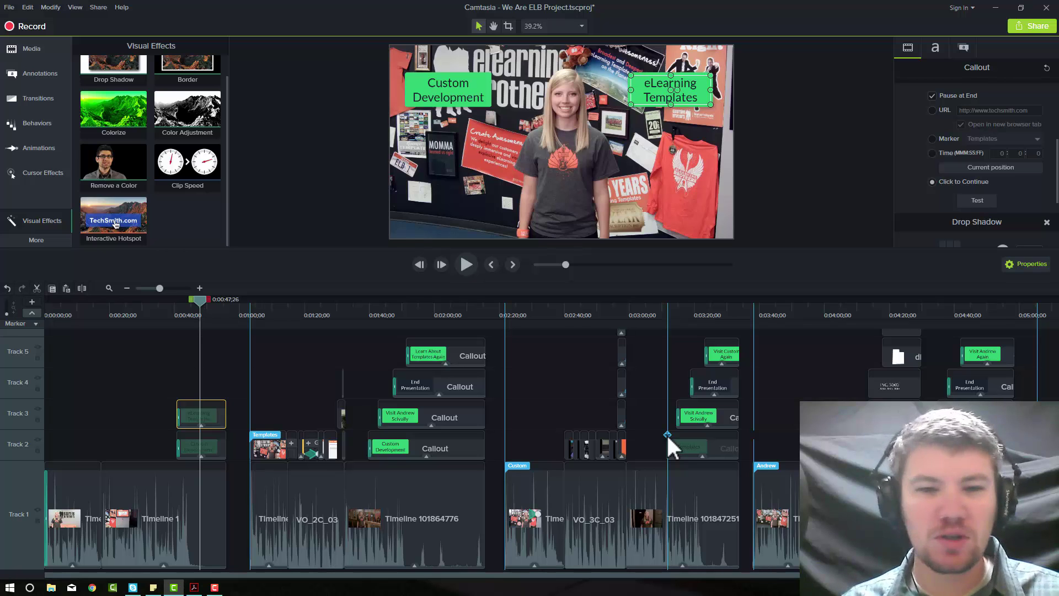
{"action": "left_click_drag", "start_coordinate": [666, 432], "coordinate": [666, 432]}
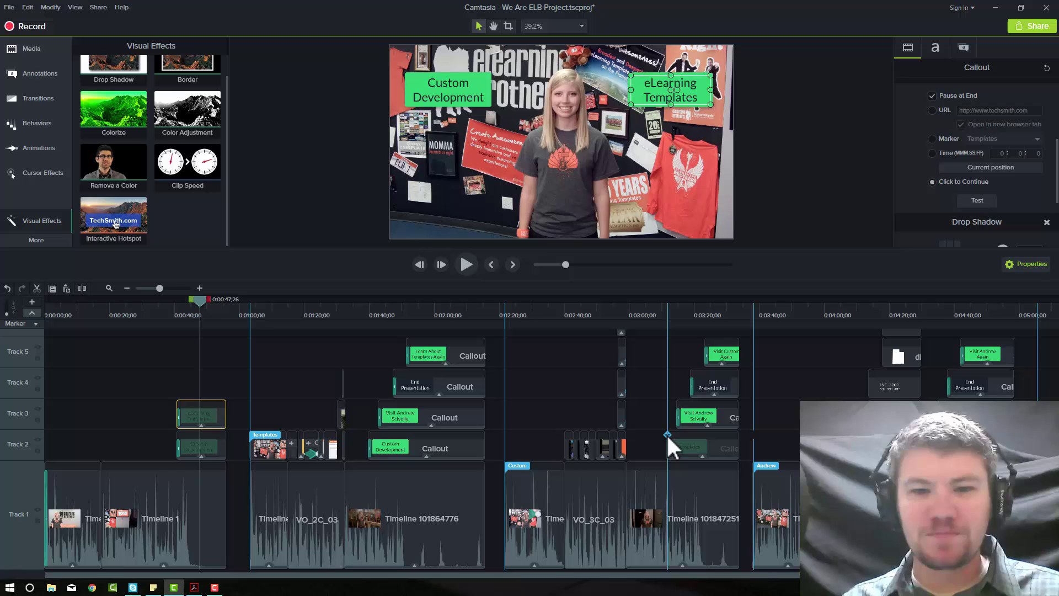